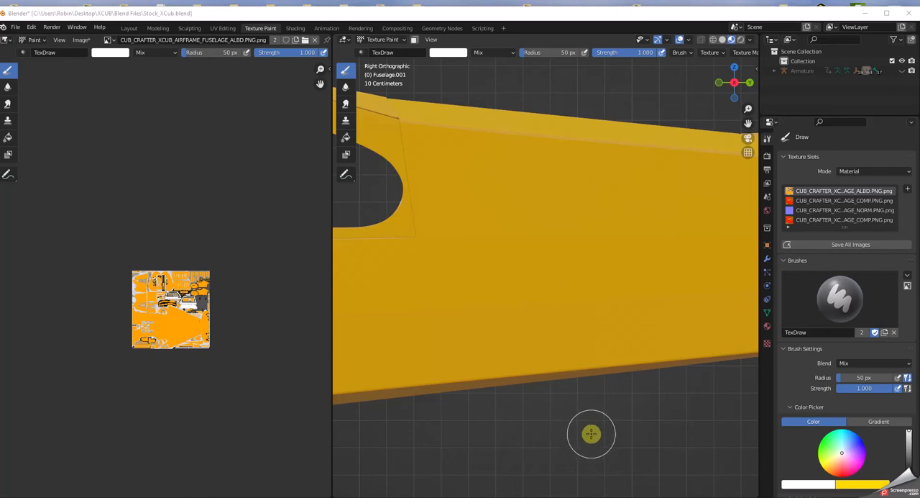
Step: Move the Blender window down, switch to the browser and look through the AirBiscuit YouTube channel for the MSFS livery tutorial
double_click(510, 14)
left_click_drag(538, 107, 476, 206)
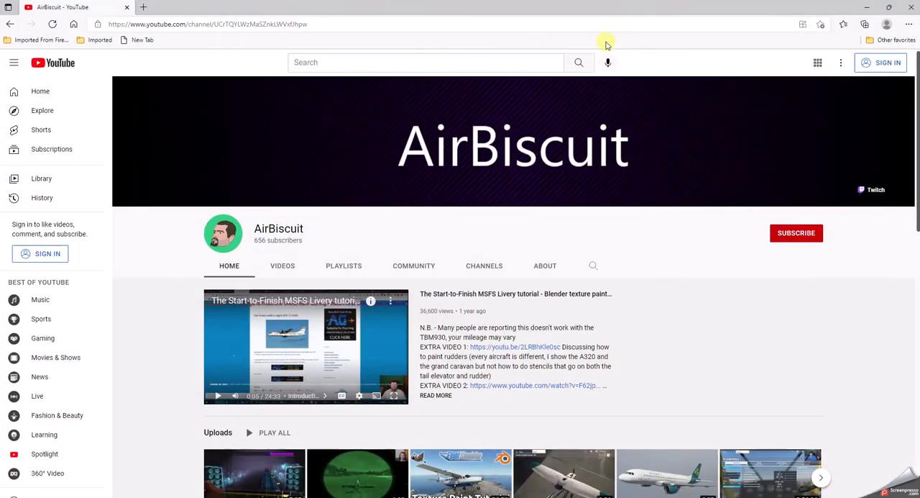
scroll(643, 288, "down", 3)
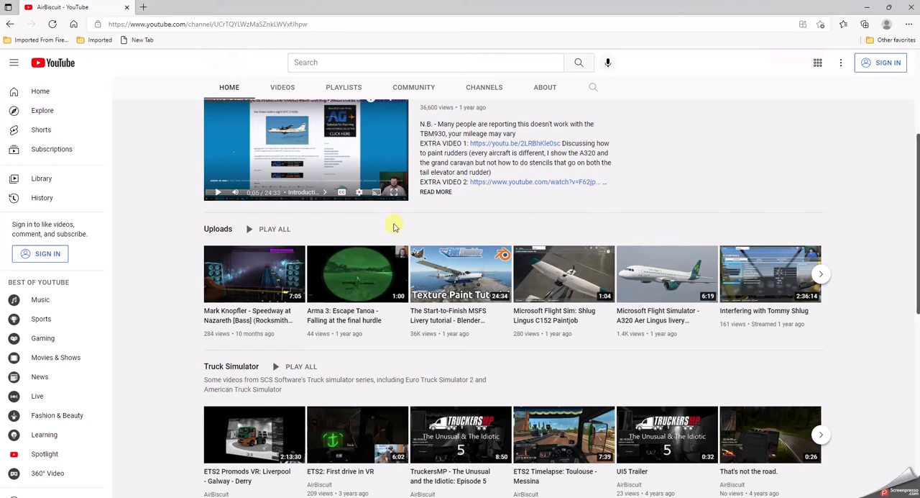
mouse_move(493, 261)
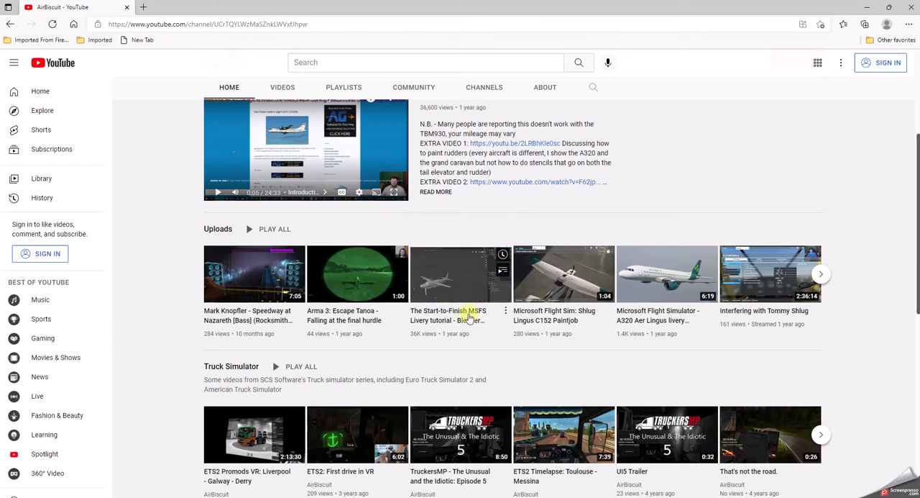
scroll(436, 285, "up", 4)
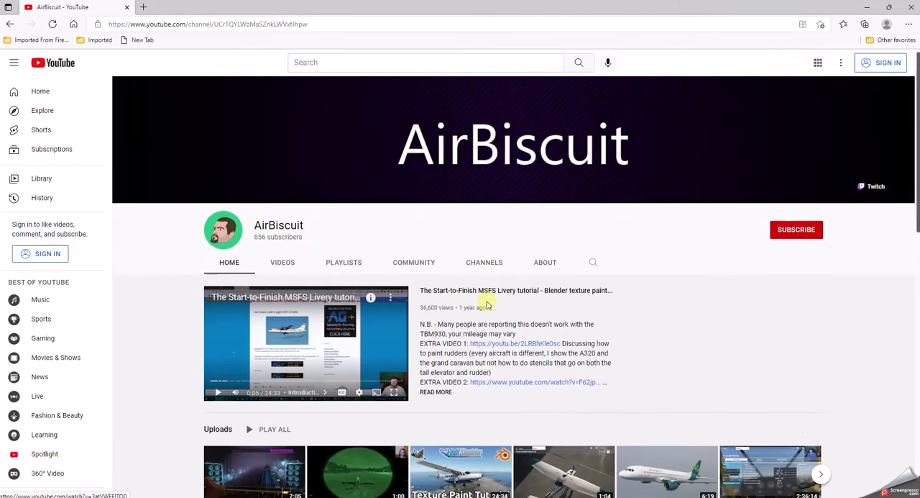
scroll(486, 335, "down", 5)
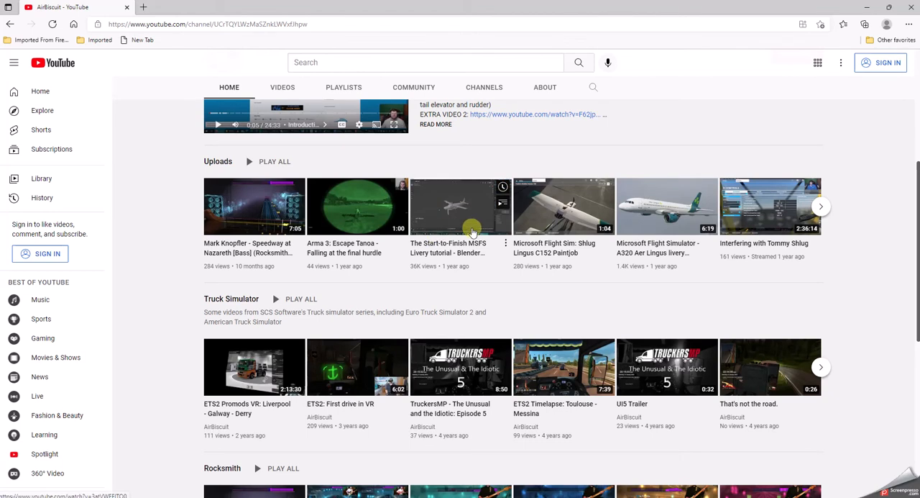
scroll(454, 252, "up", 4)
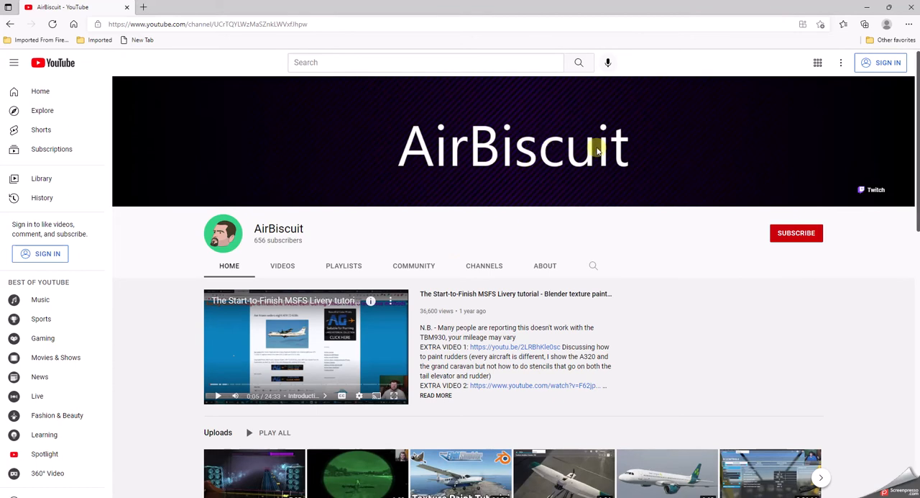
Step: Preview the channel's featured Start-to-Finish MSFS Livery tutorial, including in full screen, and return to the channel page
left_click(298, 344)
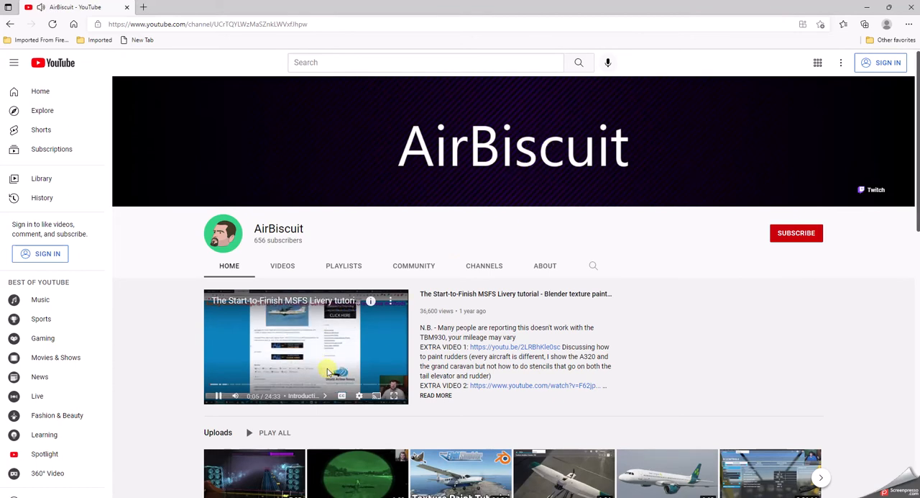
left_click(218, 399)
left_click(394, 396)
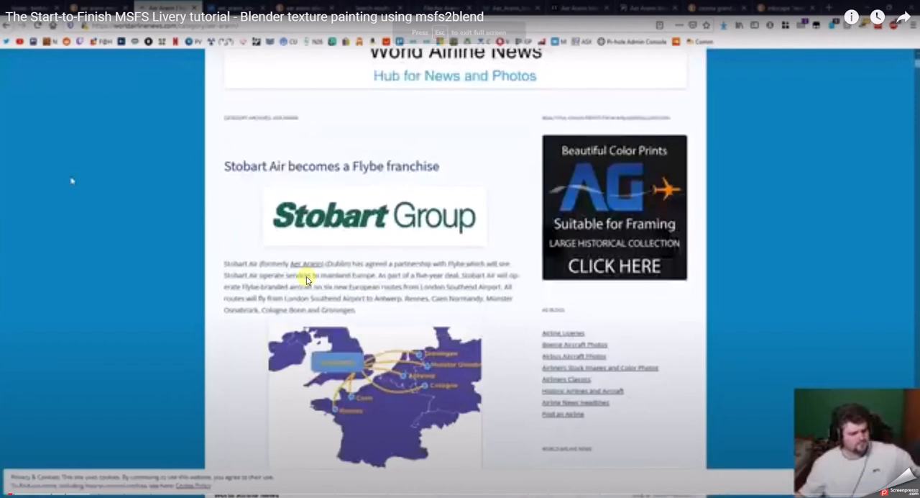
key("Escape")
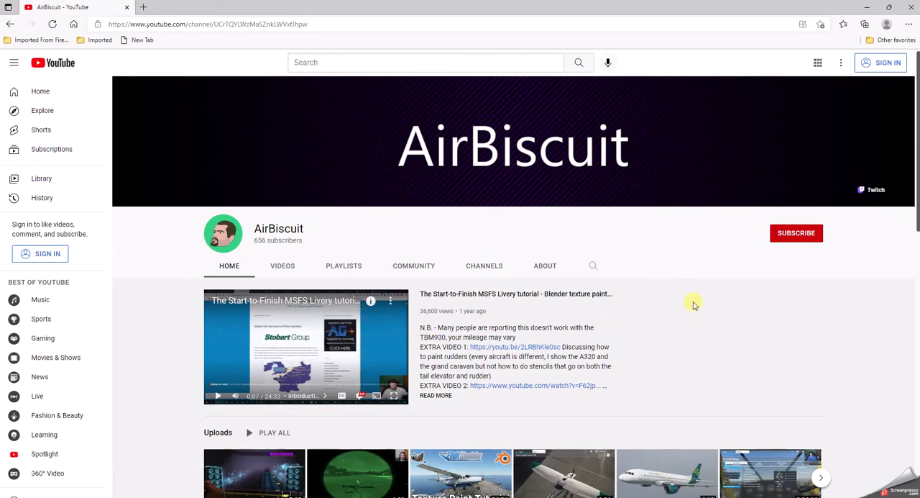
Step: Go back to the livery tutorial's own video page and look through its details and comments with playback paused
left_click(10, 24)
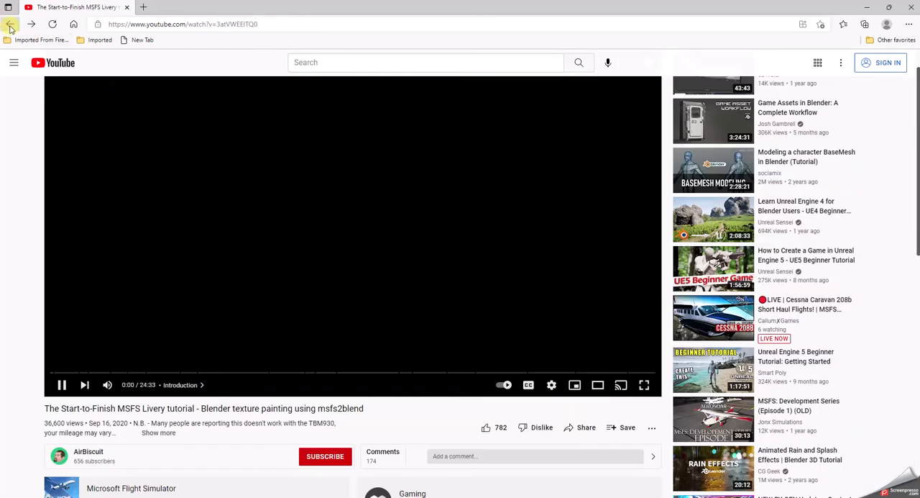
scroll(164, 348, "down", 2)
scroll(208, 328, "up", 1)
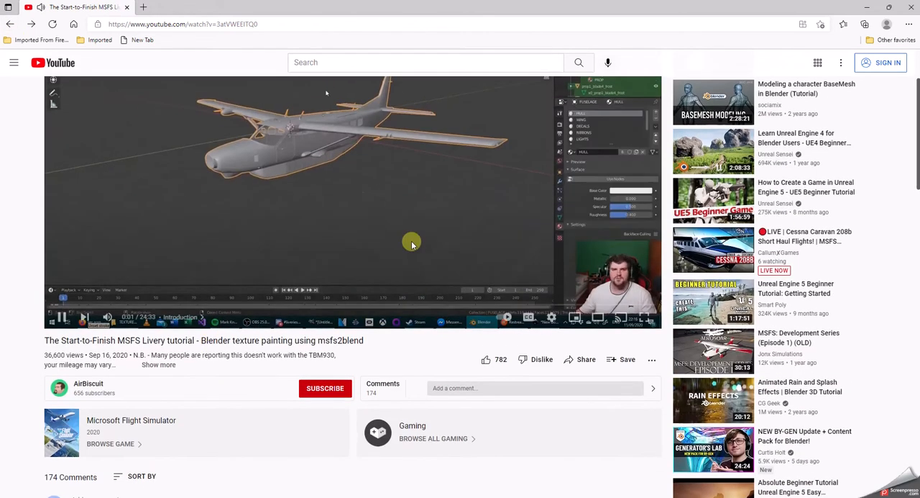
scroll(409, 286, "up", 1)
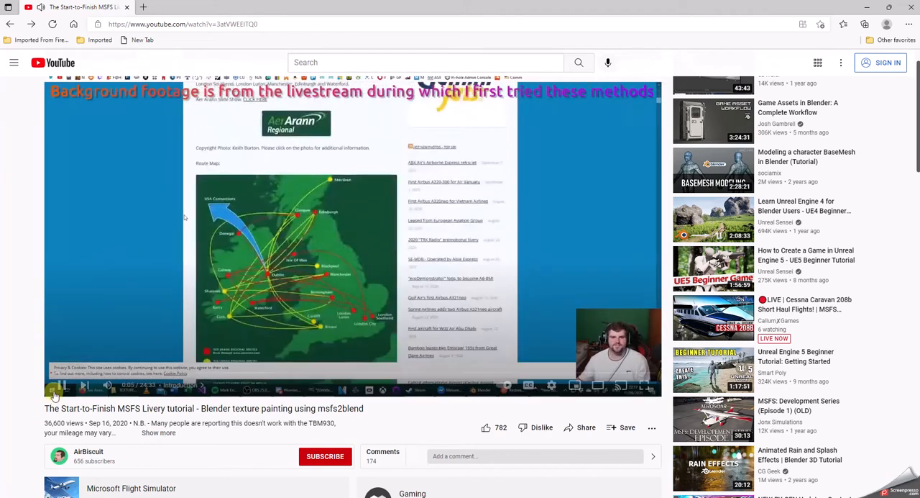
left_click(62, 385)
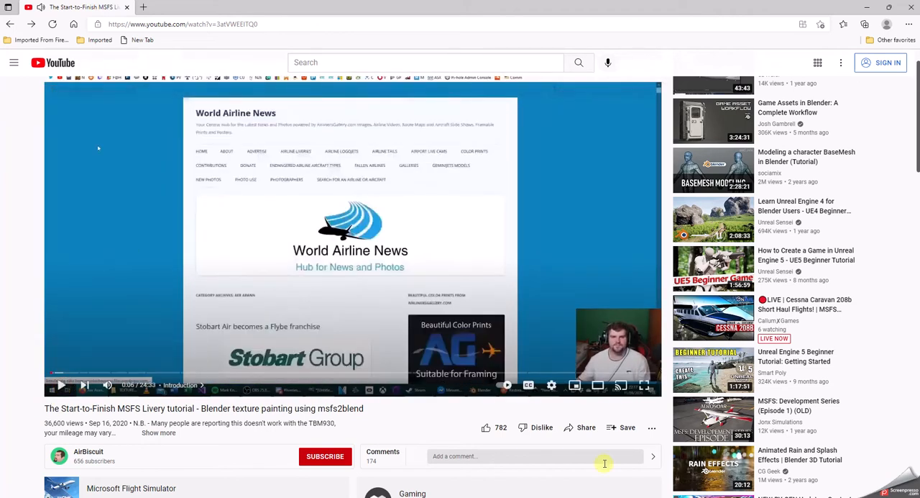
scroll(604, 463, "down", 3)
scroll(604, 463, "up", 3)
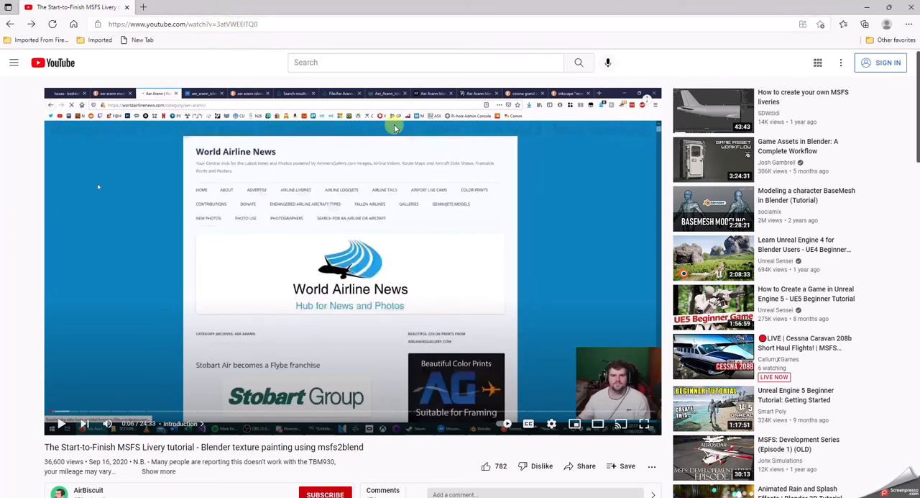
scroll(433, 272, "down", 4)
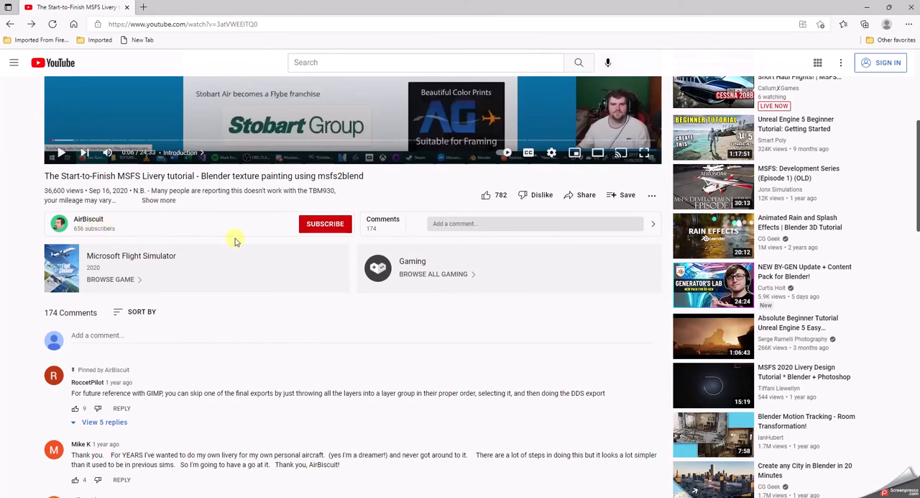
scroll(245, 246, "up", 1)
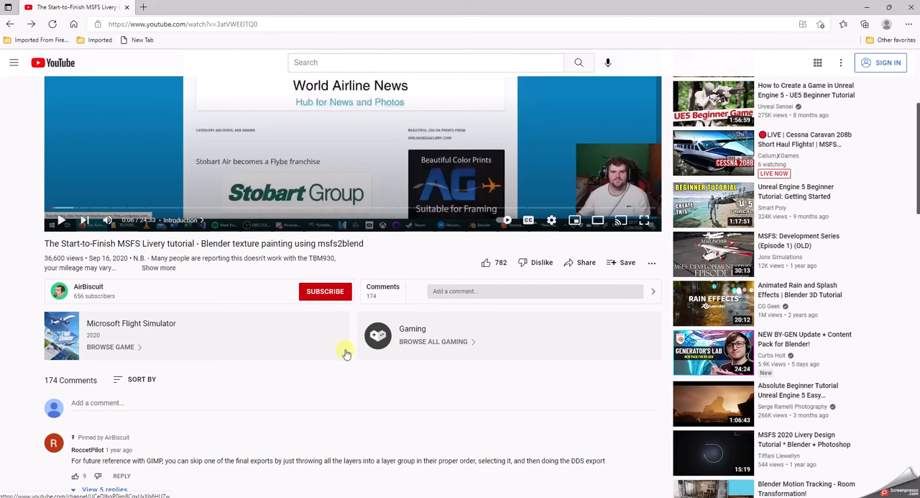
scroll(344, 352, "up", 3)
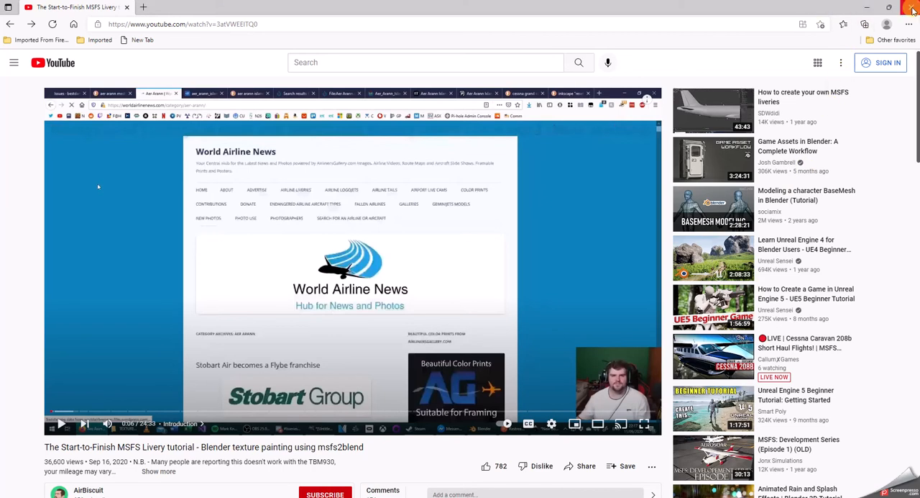
Step: Close the browser and move the Blender window back up to fill the screen
left_click(912, 8)
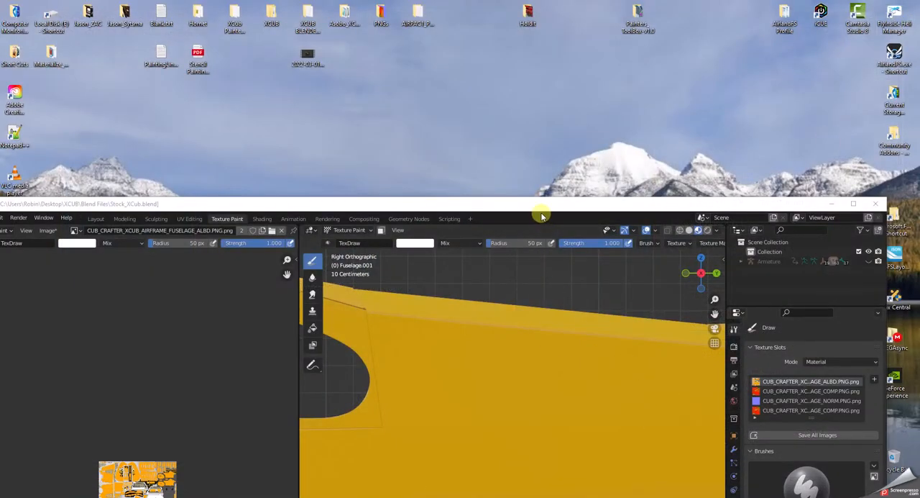
left_click_drag(539, 205, 569, 10)
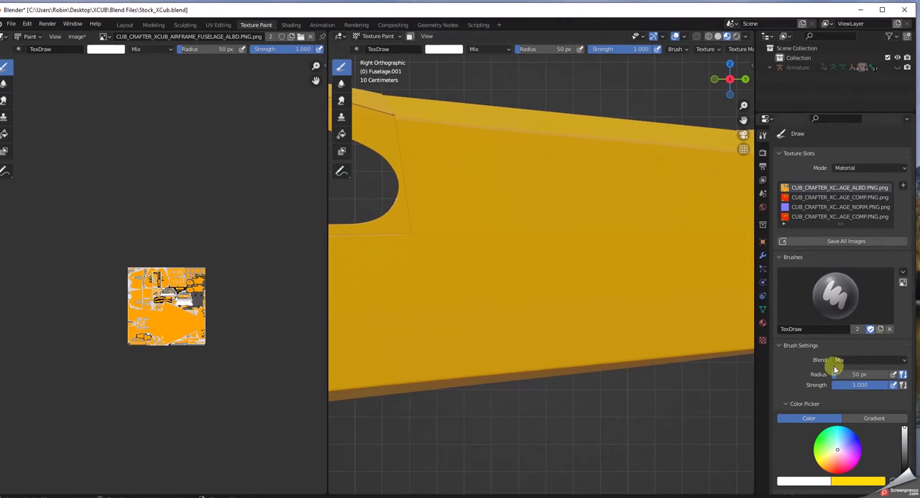
Step: Review the TexDraw brush settings and open the texture properties for the brush texture Texture.001
scroll(819, 359, "down", 3)
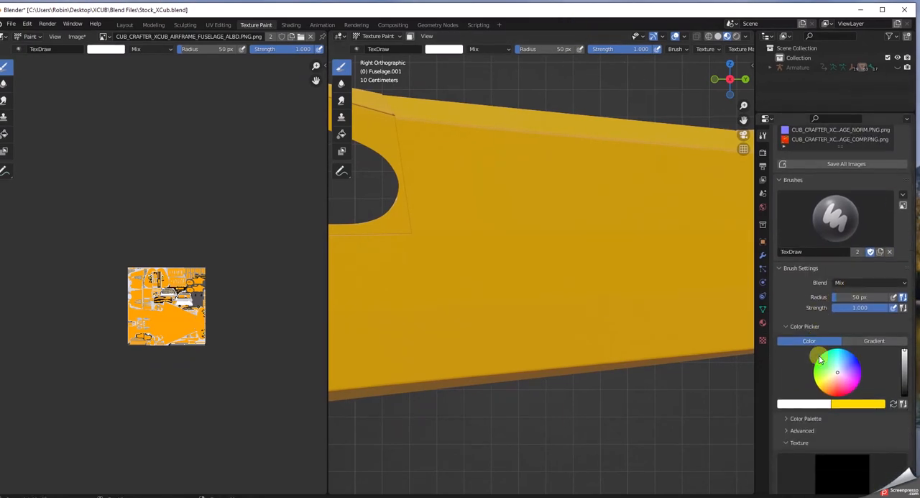
scroll(820, 360, "up", 2)
scroll(820, 359, "down", 2)
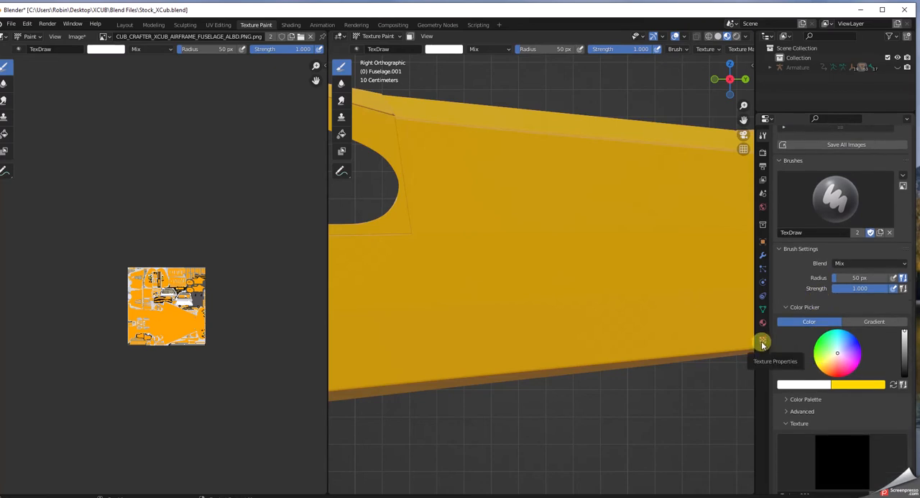
scroll(822, 353, "down", 3)
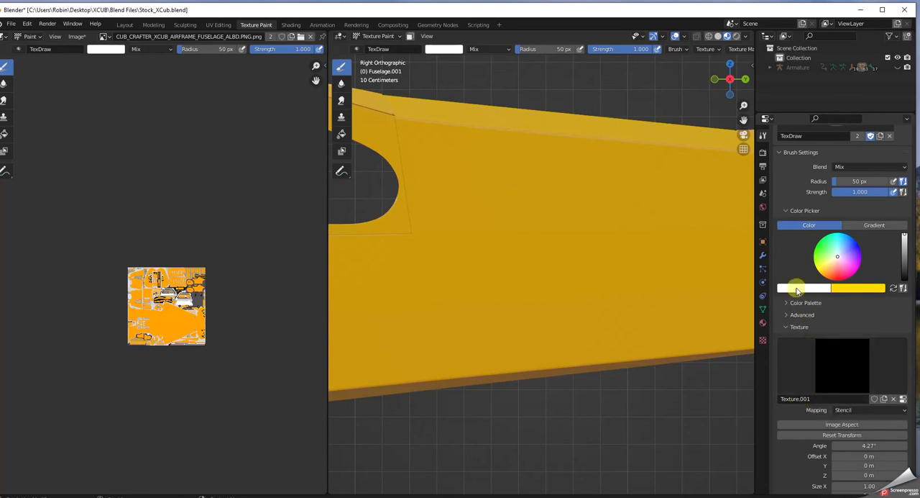
scroll(787, 244, "up", 2)
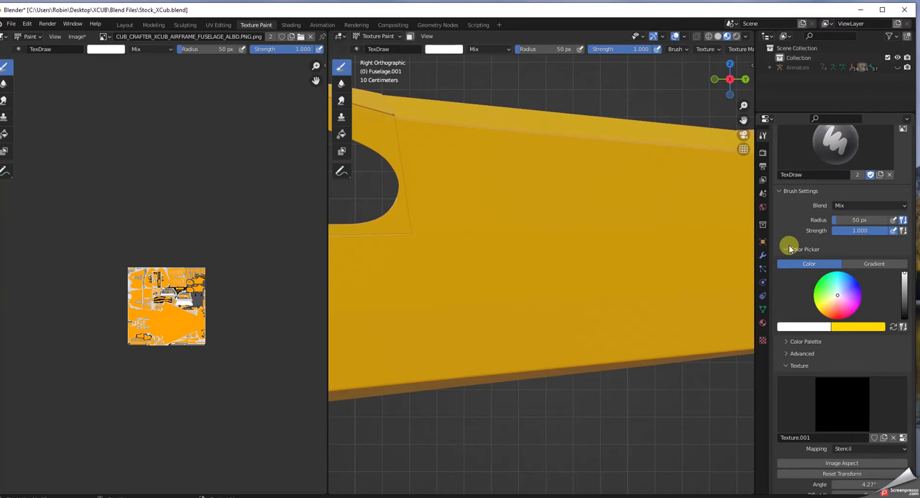
left_click(764, 341)
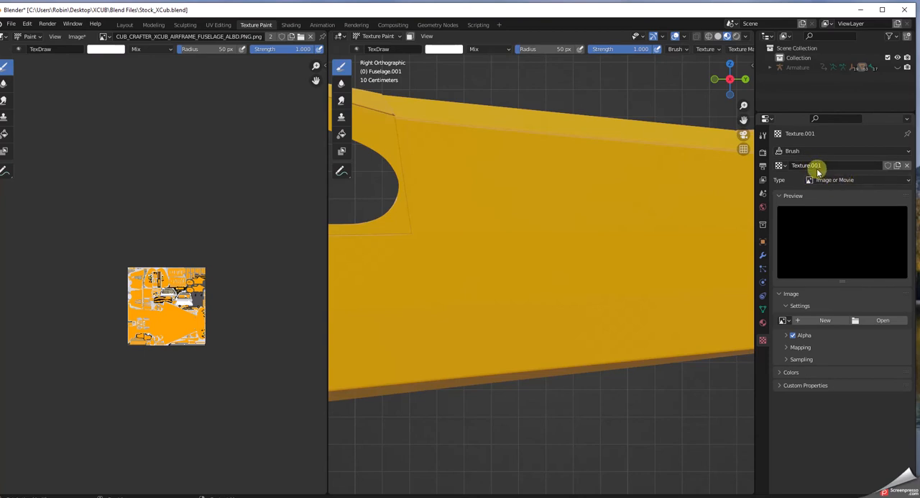
Step: Load BeeKeeper_L_Side.png from the Desktop folder as the image of the brush texture
left_click(883, 320)
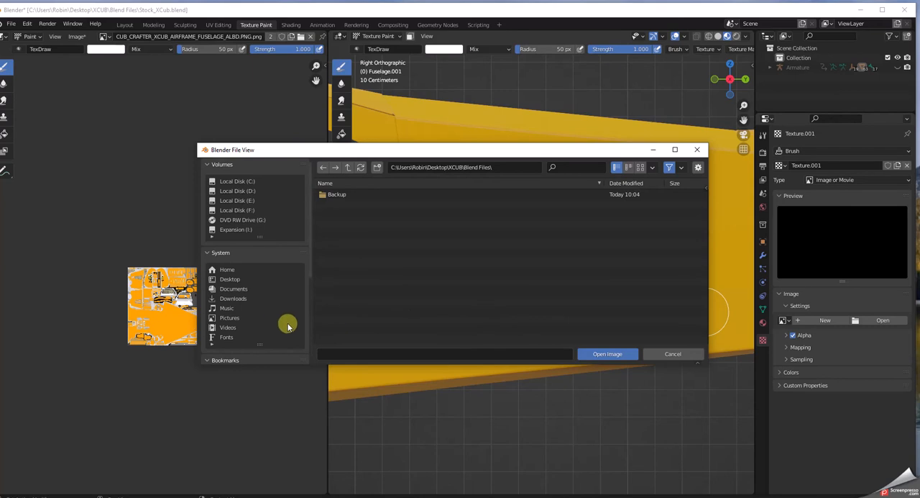
scroll(274, 323, "down", 1)
scroll(266, 324, "down", 1)
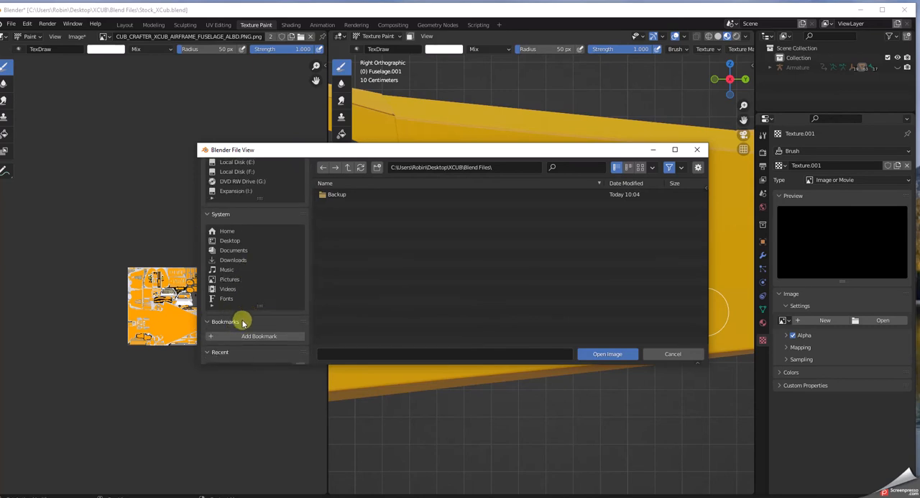
left_click(232, 241)
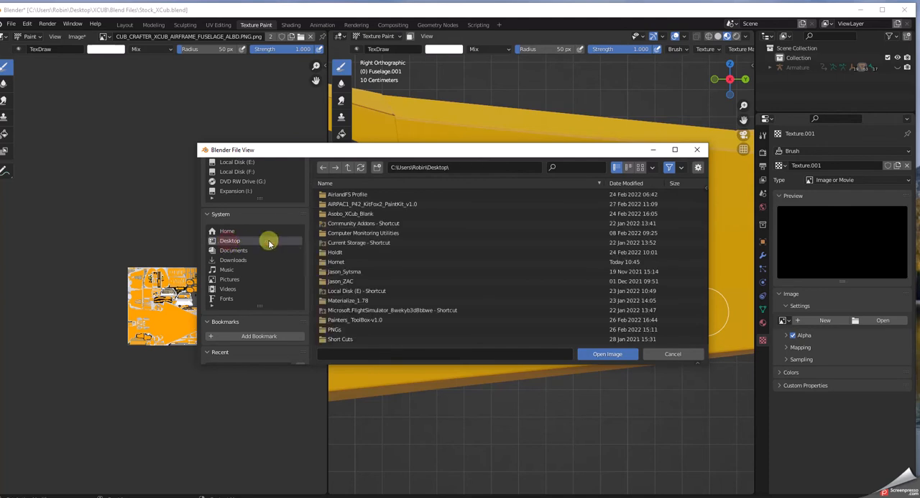
scroll(365, 295, "down", 3)
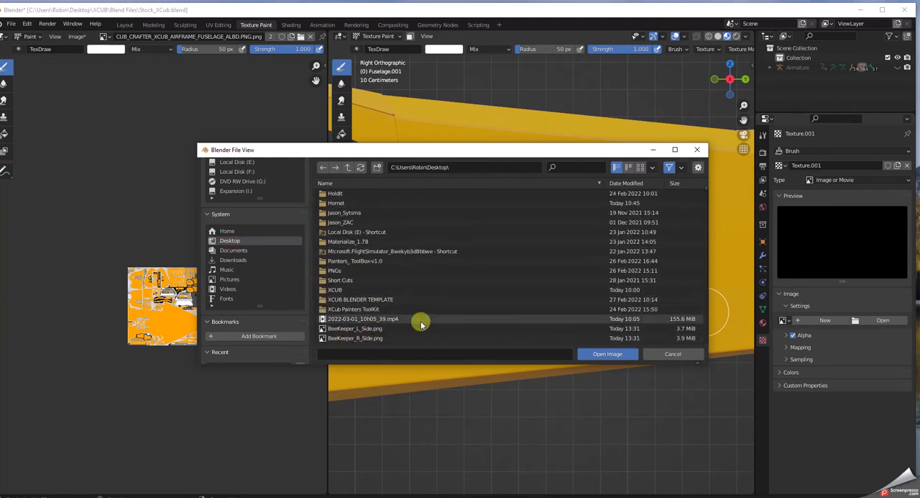
left_click(379, 338)
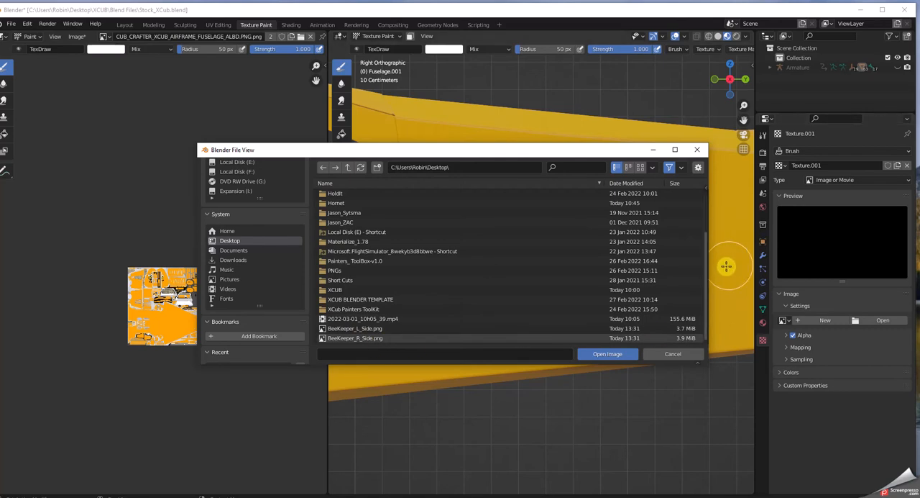
left_click(353, 331)
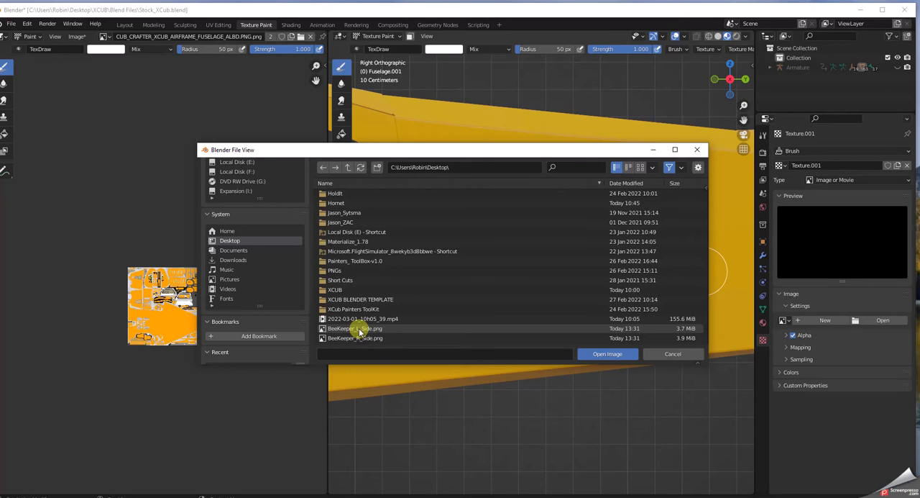
double_click(359, 332)
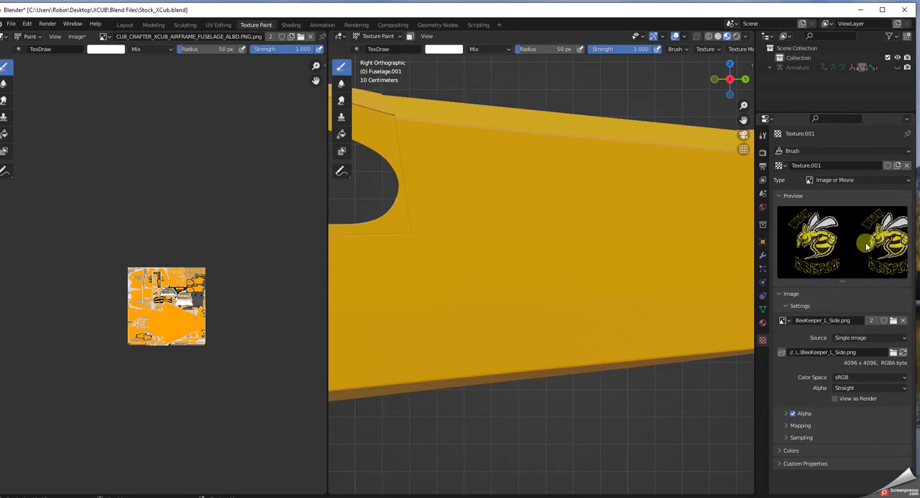
Step: Return to the active brush tool settings and examine the stencil over the fuselage and its texture mapping options
left_click(764, 136)
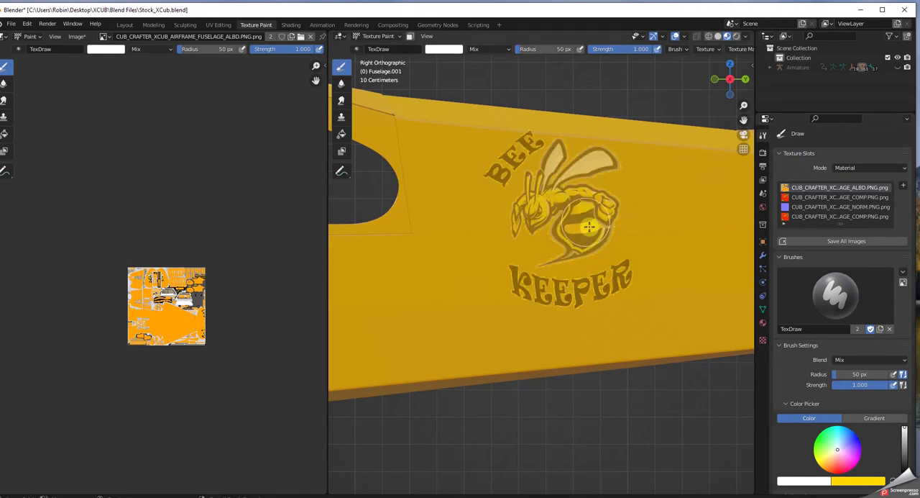
mouse_move(585, 244)
left_mouse_down()
mouse_move(619, 269)
mouse_move(608, 276)
left_mouse_up()
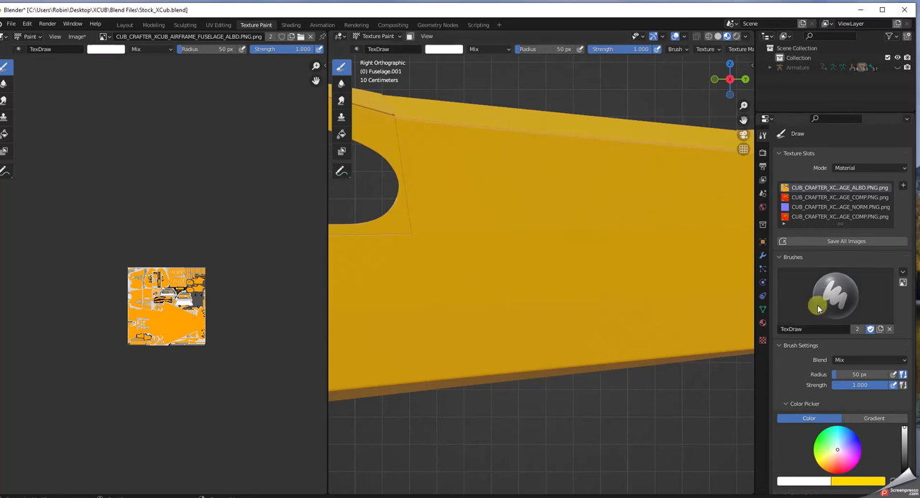
scroll(825, 300, "down", 7)
scroll(817, 316, "down", 2)
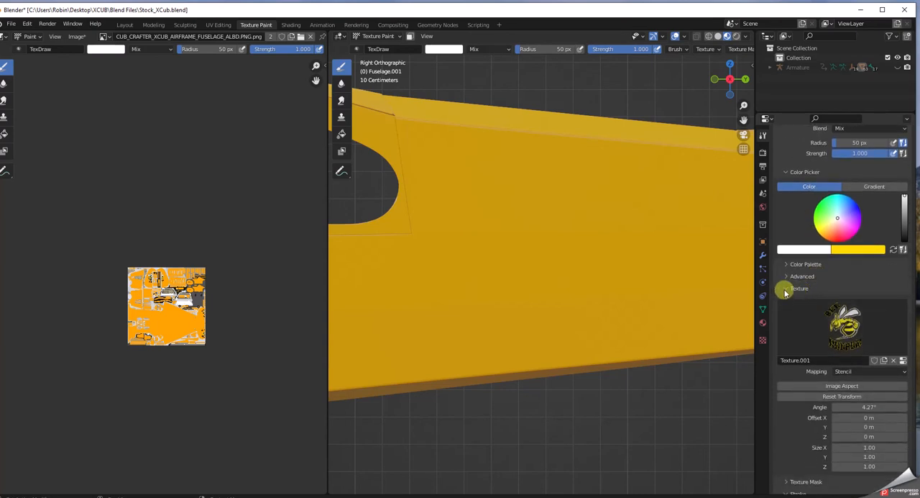
scroll(785, 290, "down", 5)
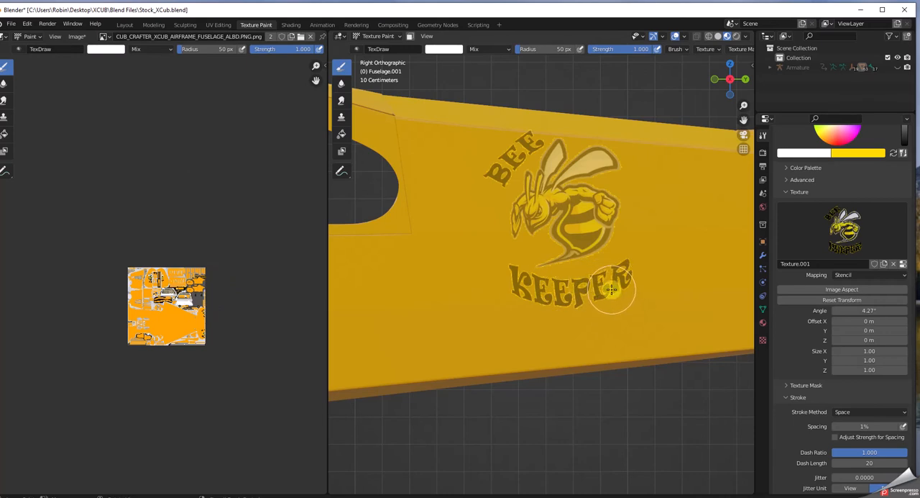
Step: Reposition the BeeKeeper stencil over the fuselage side, rotate it to 3.89° and enlarge it slightly
left_click_drag(575, 245, 572, 232)
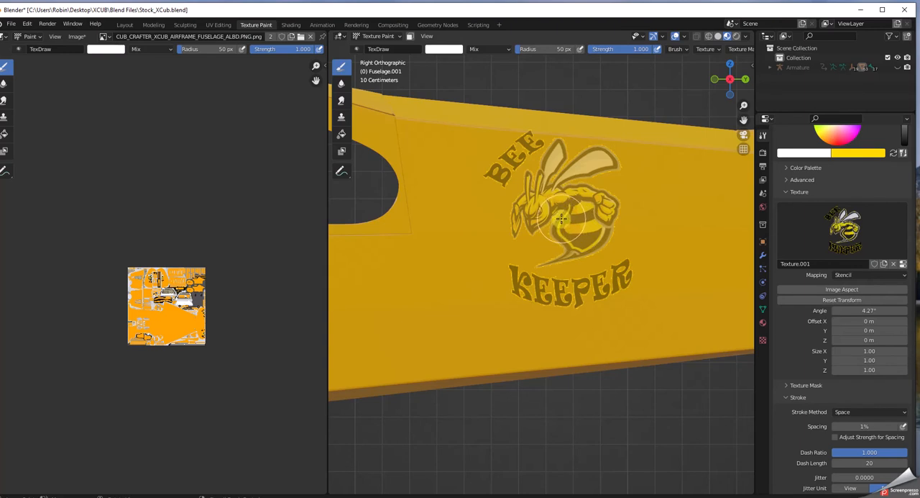
mouse_move(560, 217)
right_mouse_down()
mouse_move(599, 289)
mouse_move(637, 304)
mouse_move(617, 258)
mouse_move(521, 256)
mouse_move(649, 245)
mouse_move(535, 245)
mouse_move(555, 256)
mouse_move(558, 237)
right_mouse_up()
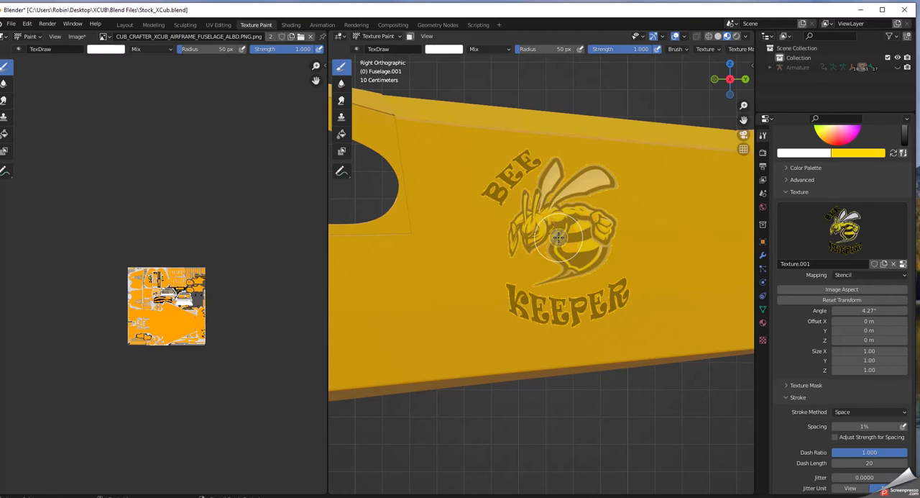
mouse_move(568, 234)
right_mouse_down("ctrl")
mouse_move(576, 209)
mouse_move(587, 234)
right_mouse_up("ctrl")
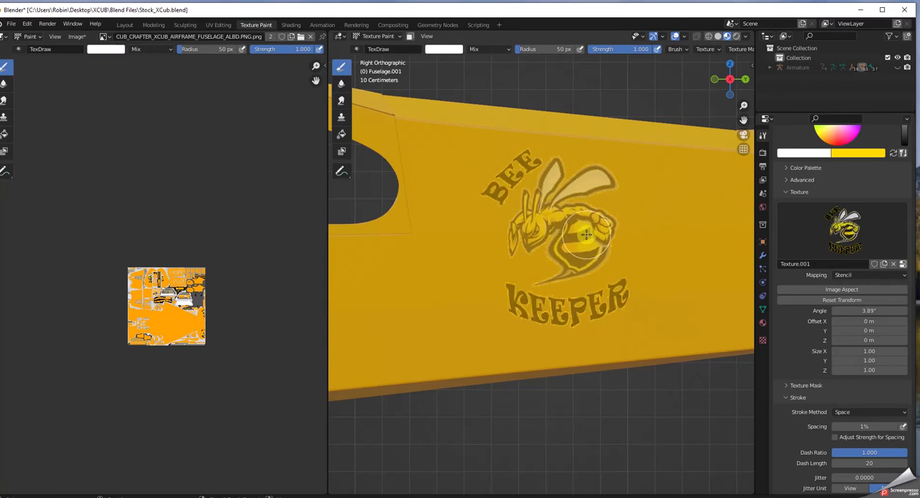
mouse_move(587, 235)
right_mouse_down("shift")
mouse_move(569, 240)
mouse_move(579, 258)
mouse_move(554, 257)
mouse_move(548, 241)
mouse_move(545, 252)
mouse_move(554, 237)
mouse_move(588, 246)
right_mouse_up("shift")
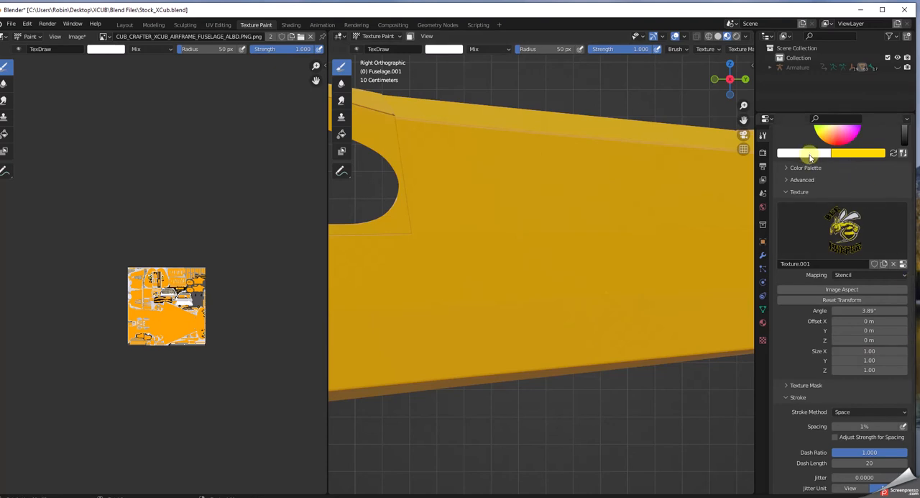
Step: Check the brush's white primary color and its texture settings
scroll(810, 157, "up", 2)
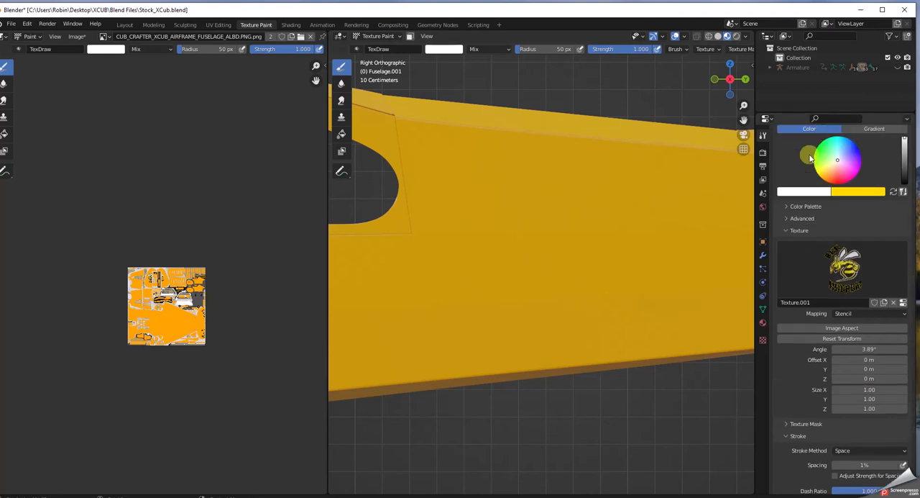
left_click(801, 194)
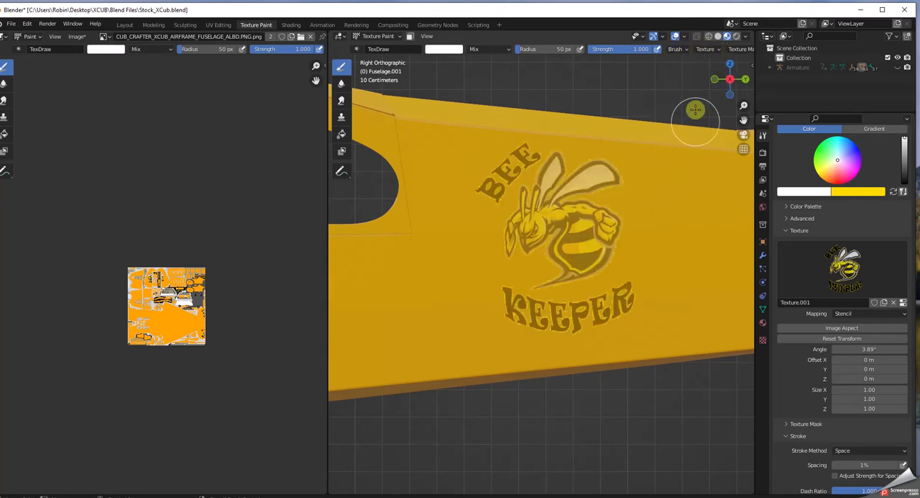
scroll(690, 59, "down", 1)
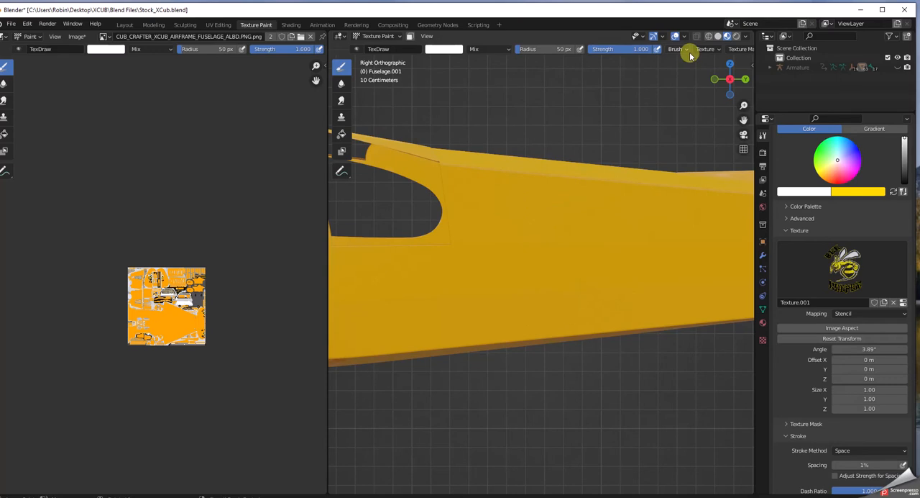
scroll(649, 86, "up", 3)
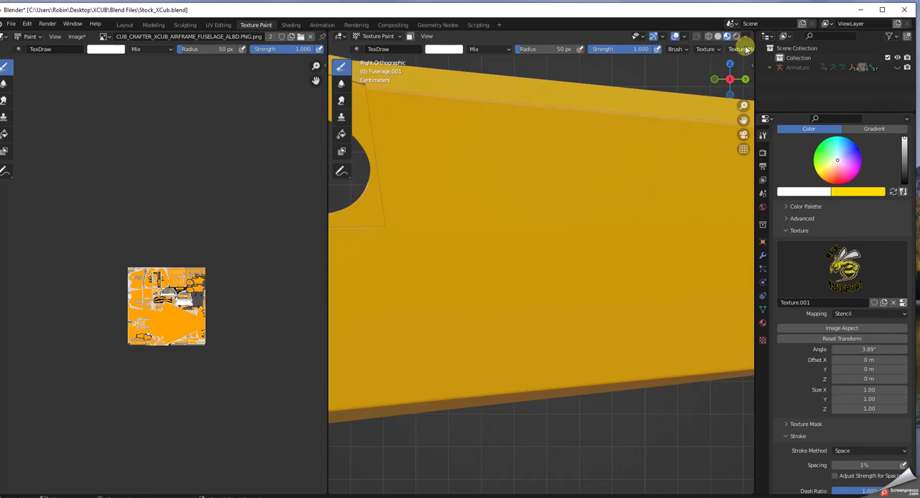
Step: Examine the brush's Stroke options and its custom Falloff curve
scroll(746, 49, "down", 1)
scroll(746, 49, "down", 3)
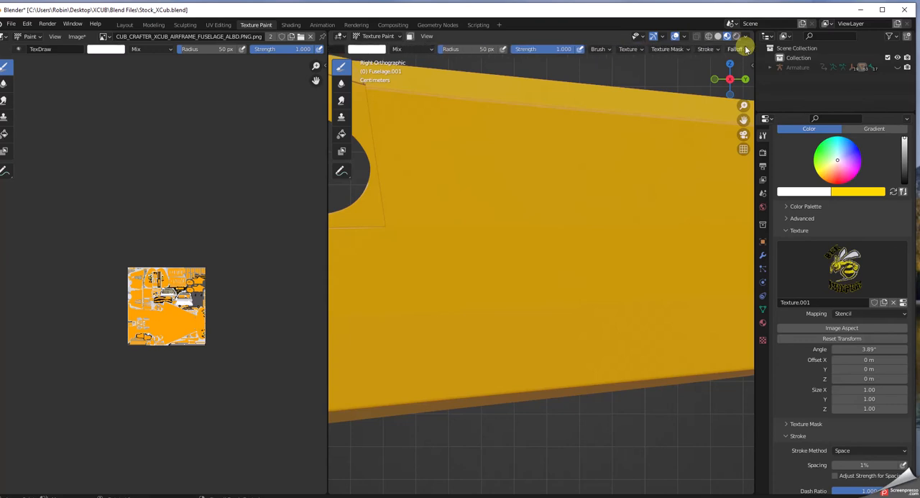
scroll(747, 49, "down", 1)
scroll(747, 49, "down", 1)
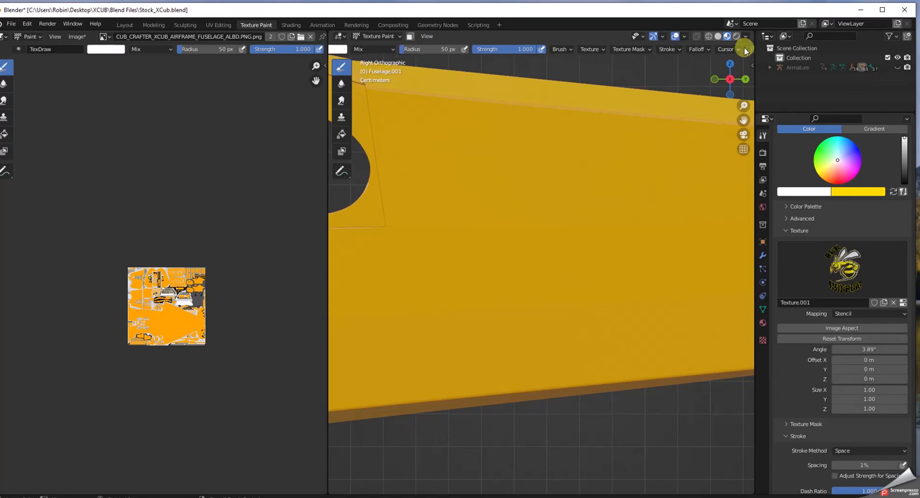
left_click(668, 49)
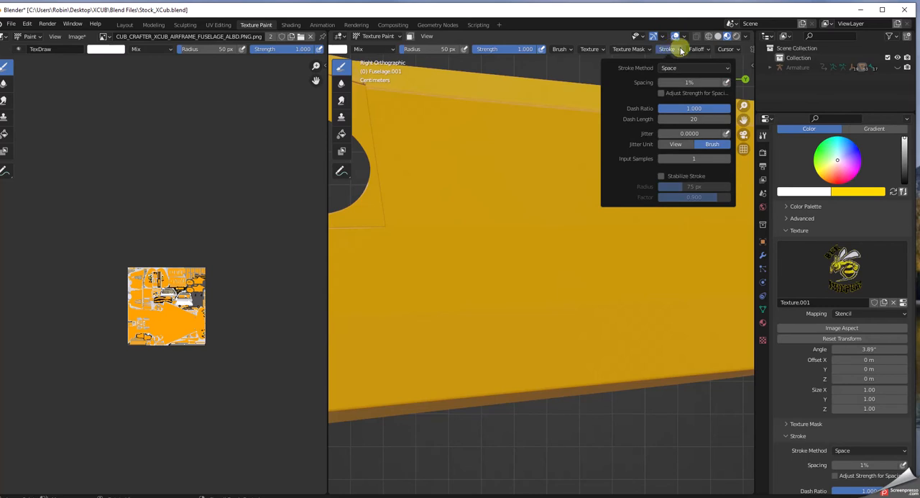
mouse_move(698, 49)
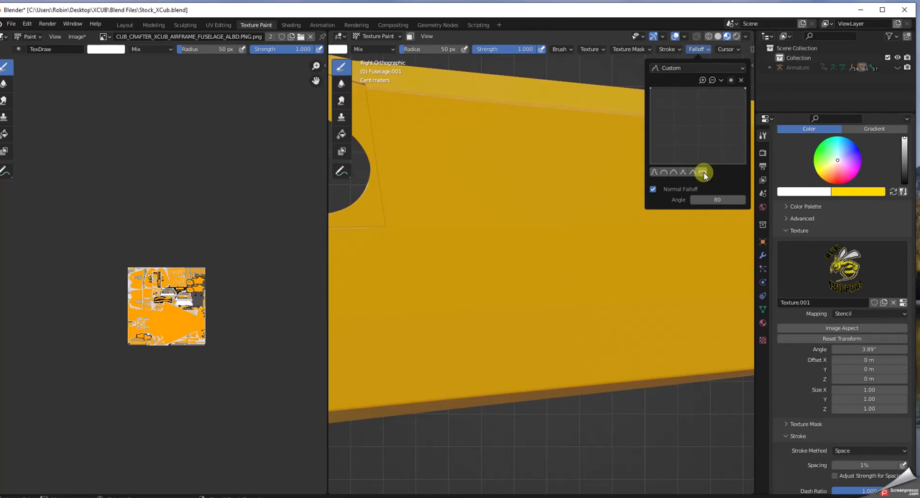
left_click(663, 50)
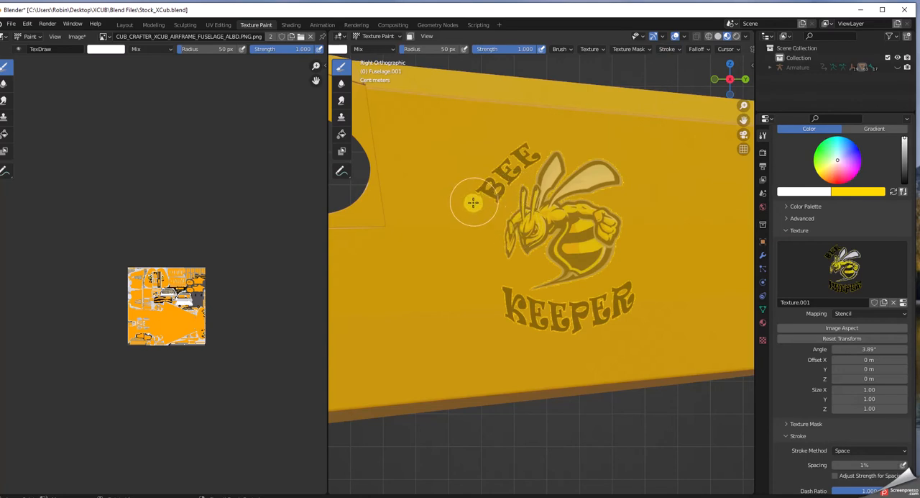
Step: Paint the whole Bee Keeper logo through the stencil onto the fuselage side behind the window
mouse_move(472, 204)
left_mouse_down()
mouse_move(460, 194)
mouse_move(507, 162)
mouse_move(543, 153)
mouse_move(557, 165)
mouse_move(528, 216)
mouse_move(622, 176)
mouse_move(514, 194)
mouse_move(536, 225)
mouse_move(503, 251)
mouse_move(506, 277)
mouse_move(578, 290)
mouse_move(573, 329)
mouse_move(594, 335)
mouse_move(553, 345)
mouse_move(542, 286)
mouse_move(566, 246)
mouse_move(516, 186)
mouse_move(499, 196)
mouse_move(638, 180)
mouse_move(523, 162)
mouse_move(590, 153)
mouse_move(495, 216)
mouse_move(586, 262)
mouse_move(516, 321)
mouse_move(650, 306)
mouse_move(655, 300)
mouse_move(605, 249)
mouse_move(640, 269)
left_mouse_up()
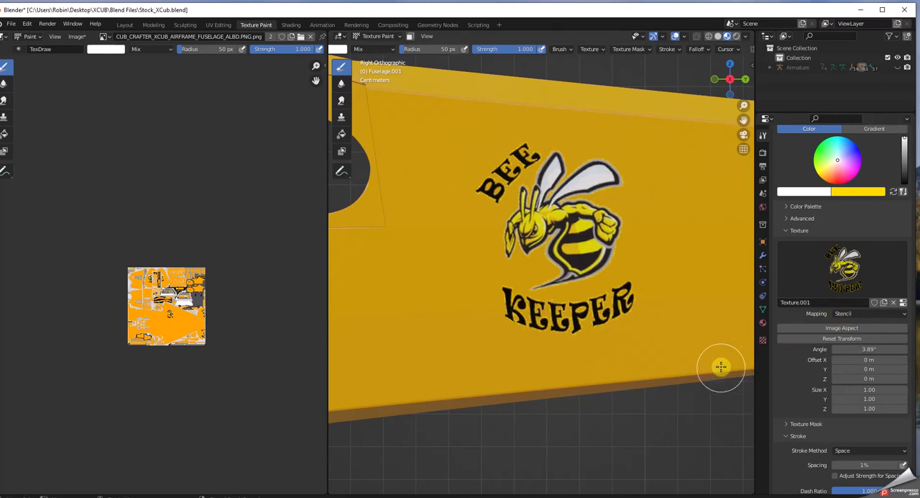
Step: Inspect the painted Bee Keeper logo on the fuselage from an angle, both from afar and close up
mouse_move(713, 358)
middle_mouse_down()
mouse_move(653, 366)
mouse_move(694, 348)
mouse_move(721, 362)
mouse_move(690, 364)
mouse_move(698, 347)
mouse_move(701, 368)
mouse_move(698, 341)
middle_mouse_up()
scroll(699, 345, "up", 2)
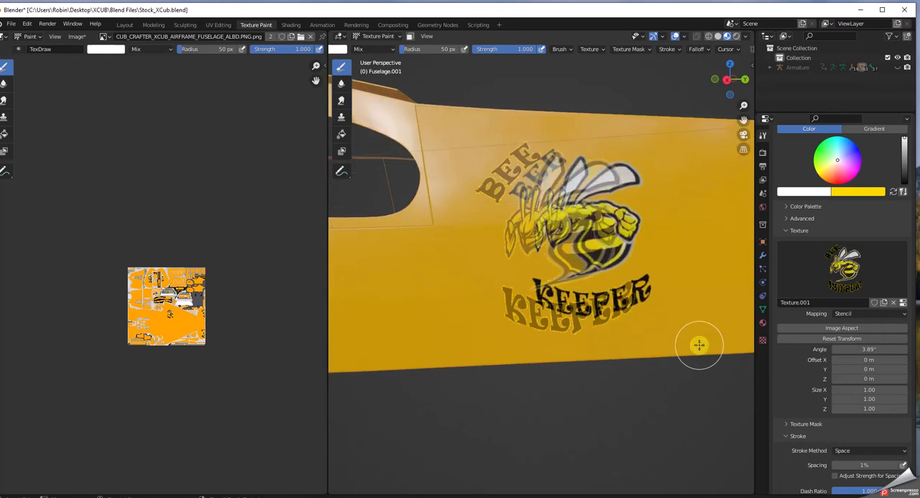
scroll(699, 344, "down", 2)
scroll(700, 345, "down", 2)
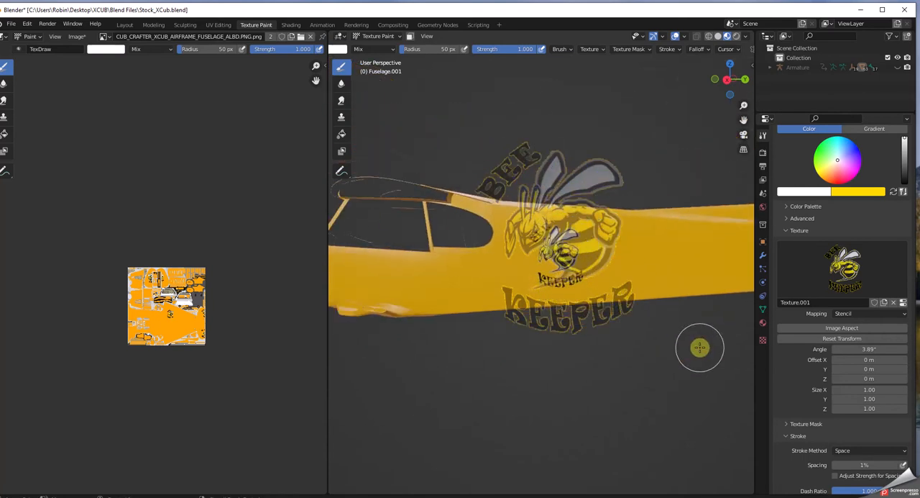
scroll(700, 346, "up", 5)
scroll(700, 347, "up", 1)
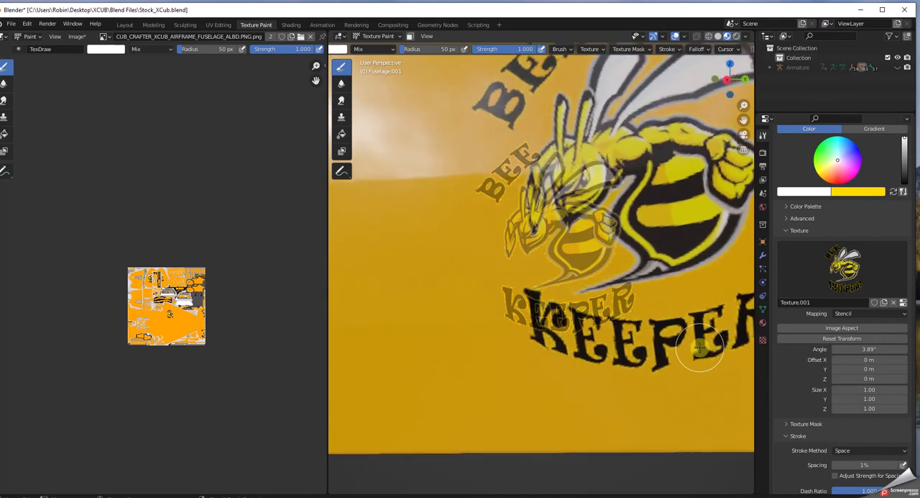
scroll(700, 346, "down", 3)
scroll(700, 345, "down", 2)
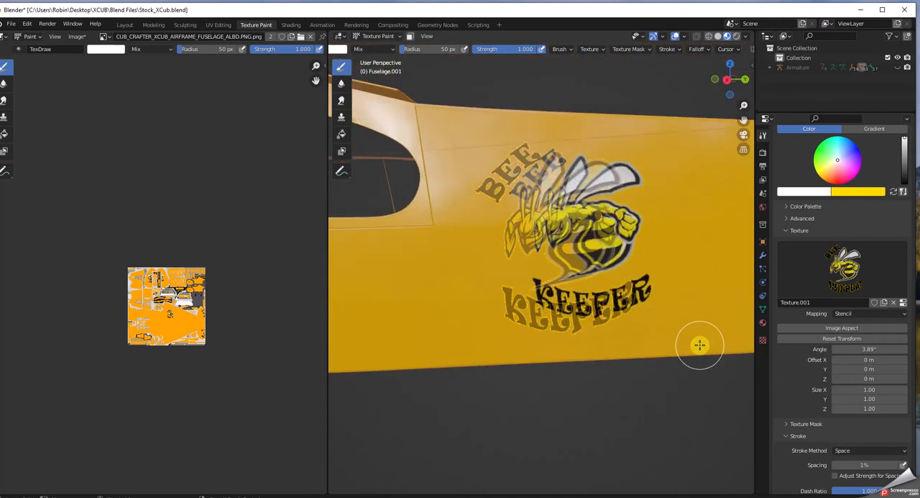
scroll(697, 344, "up", 2)
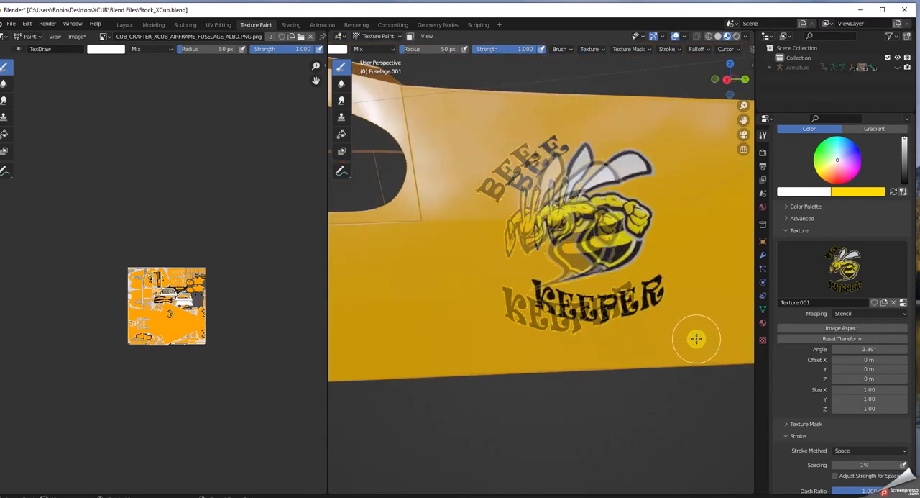
Step: Return to the right orthographic view and unlink Texture.001 from the brush
key("KP_3")
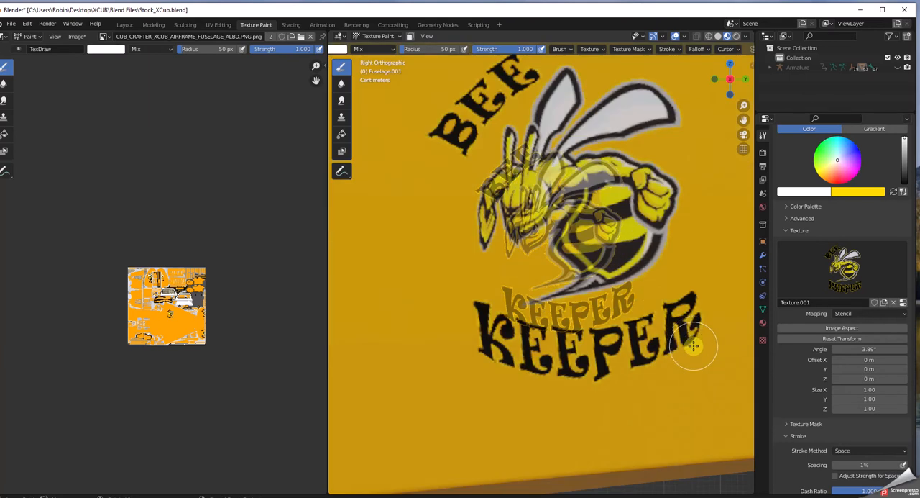
scroll(693, 345, "down", 2)
scroll(695, 348, "up", 3)
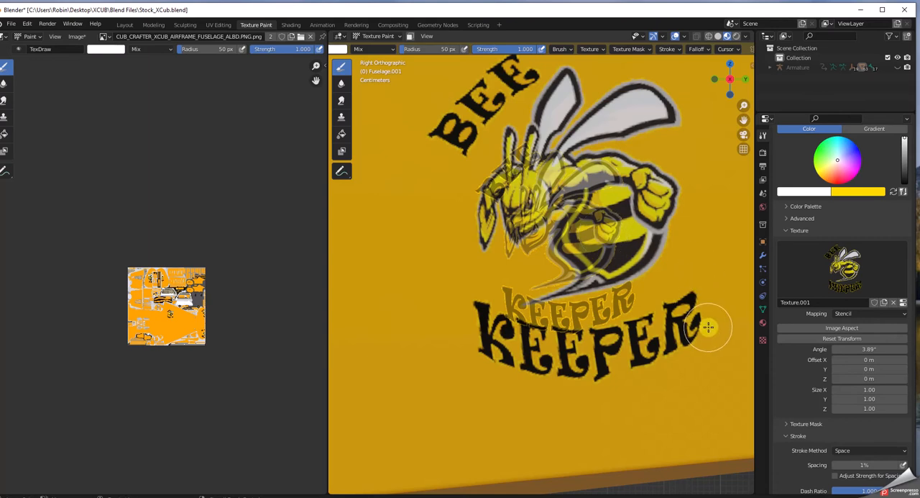
scroll(710, 327, "up", 2)
scroll(710, 327, "down", 3)
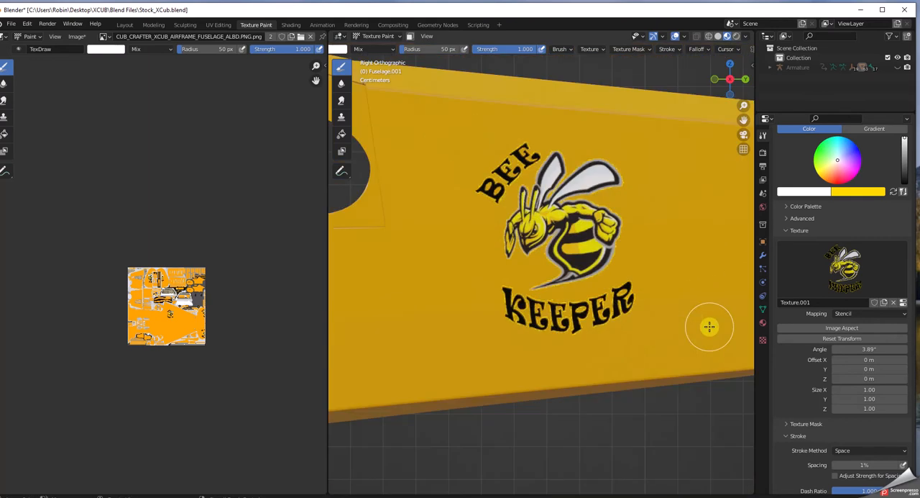
left_click(895, 302)
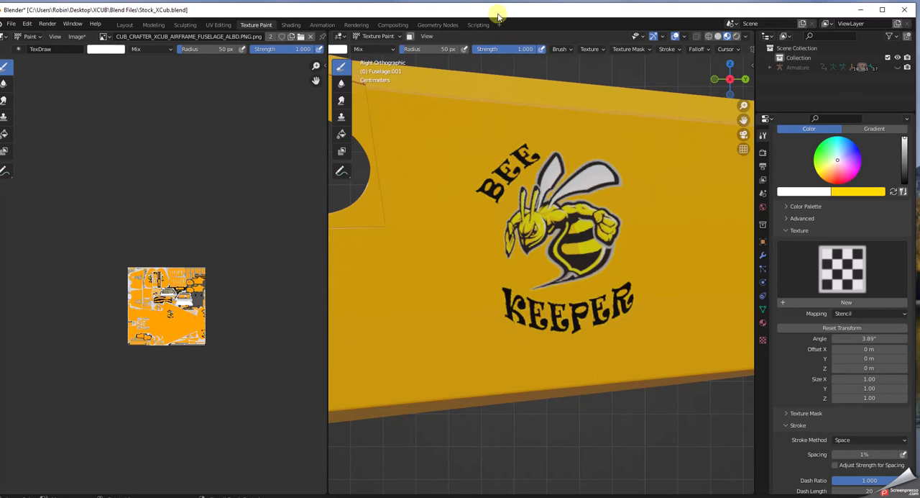
Step: Move the Blender window down and open BeeKeeper_R_Side.png from the desktop in Photoshop to examine the mirrored logo
left_click_drag(498, 14, 563, 342)
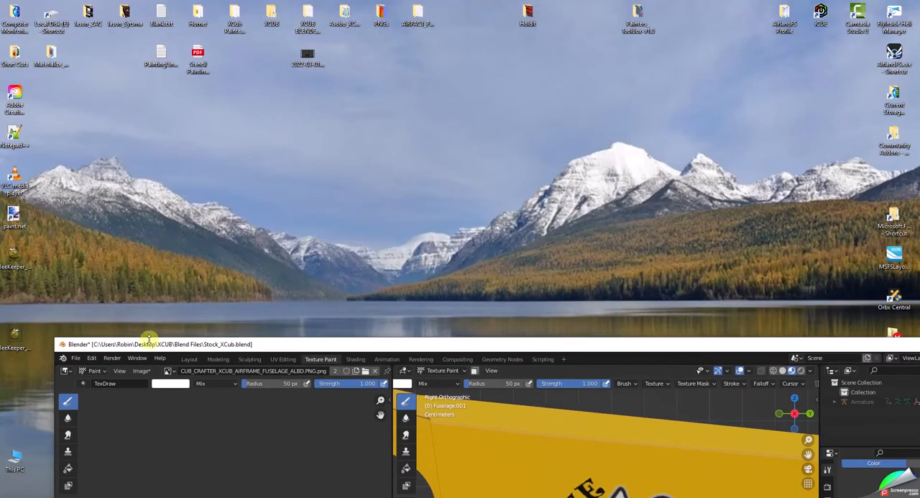
right_click(15, 257)
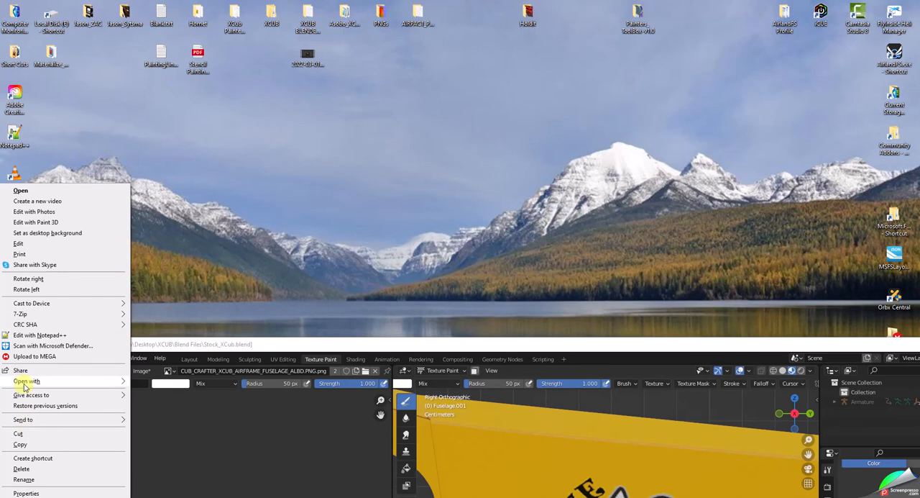
mouse_move(24, 380)
left_click(162, 384)
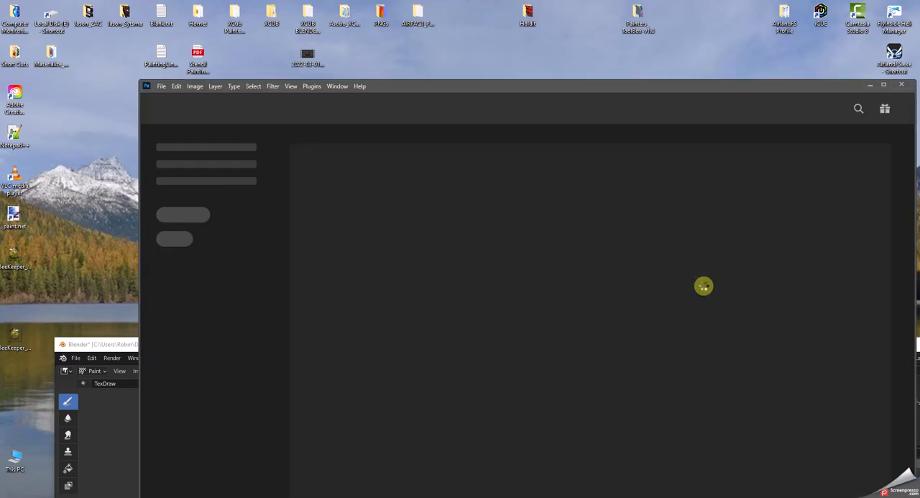
left_click_drag(593, 92, 512, 41)
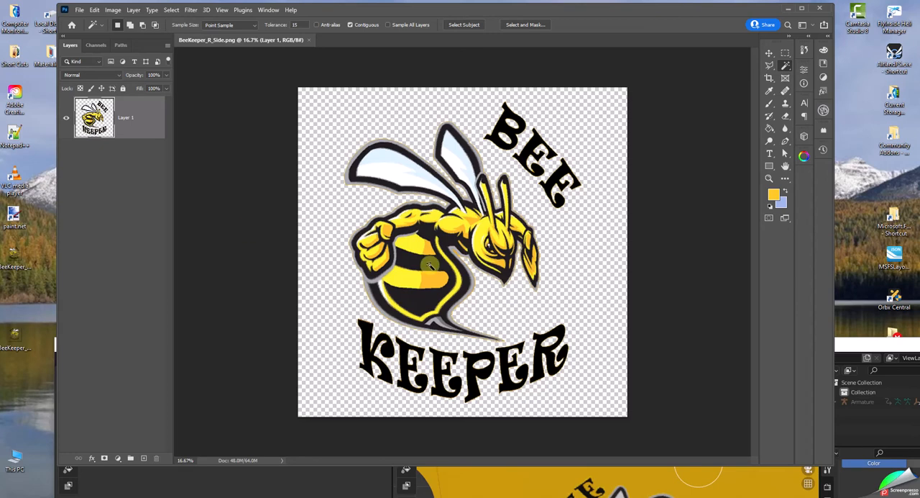
Step: Close Photoshop and move the Blender window back up to fill the screen
left_click(820, 10)
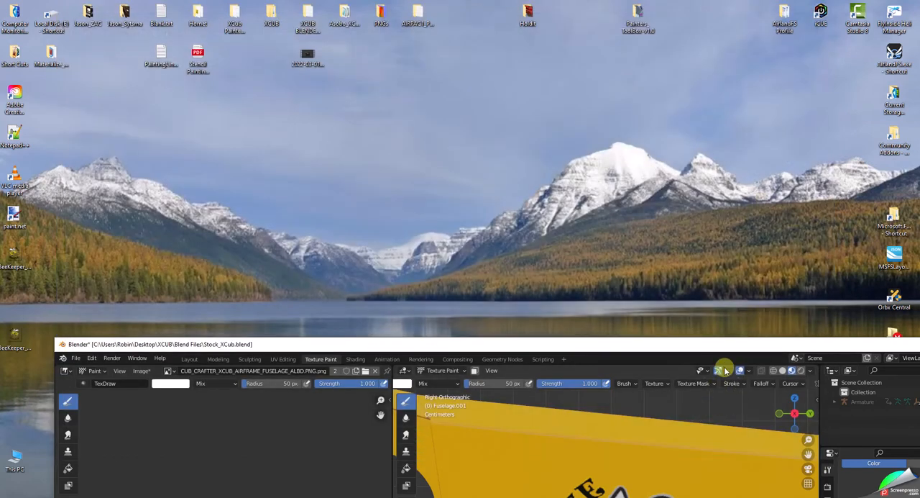
left_click_drag(724, 352, 654, 26)
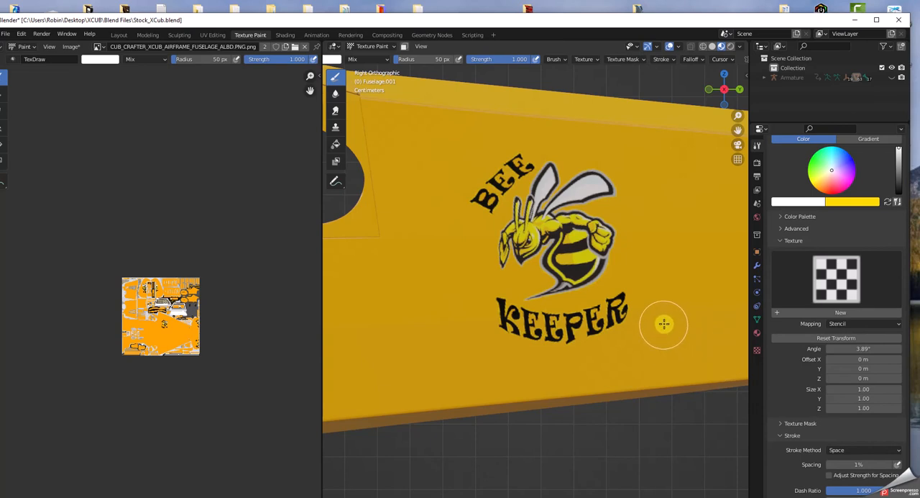
Step: Examine the Bee Keeper logos on both sides of the vertical tail, including where they cross the rudder gap
left_click_drag(739, 132, 660, 138)
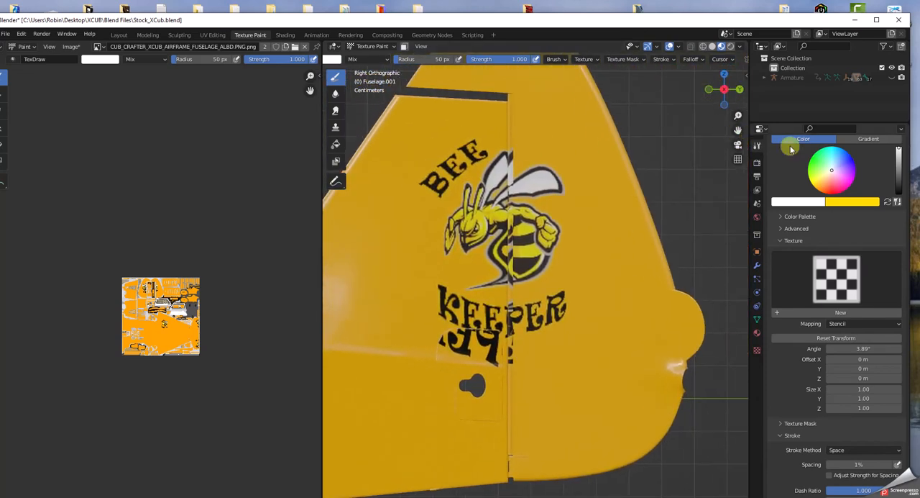
middle_click_drag(679, 334, 459, 332)
scroll(527, 287, "down", 10)
scroll(527, 287, "up", 1)
scroll(614, 342, "down", 1)
middle_click_drag(621, 344, 629, 349)
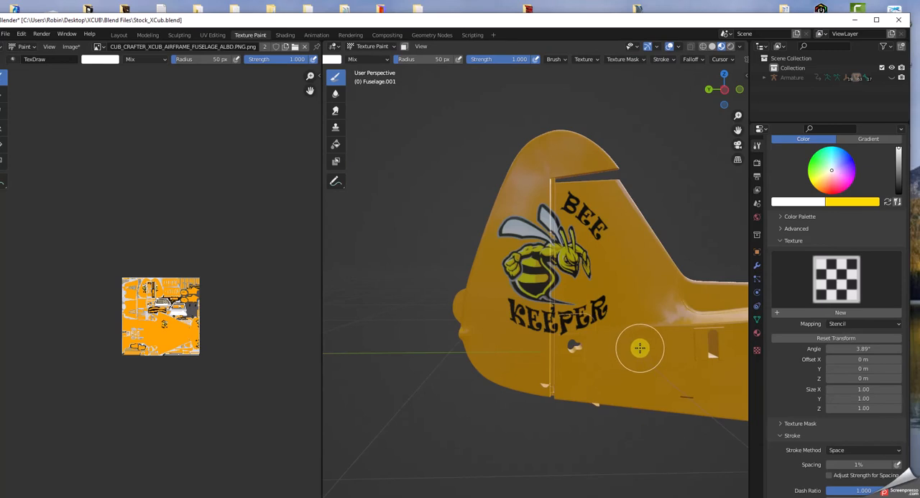
mouse_move(657, 384)
middle_mouse_down()
mouse_move(619, 384)
mouse_move(628, 381)
middle_mouse_up()
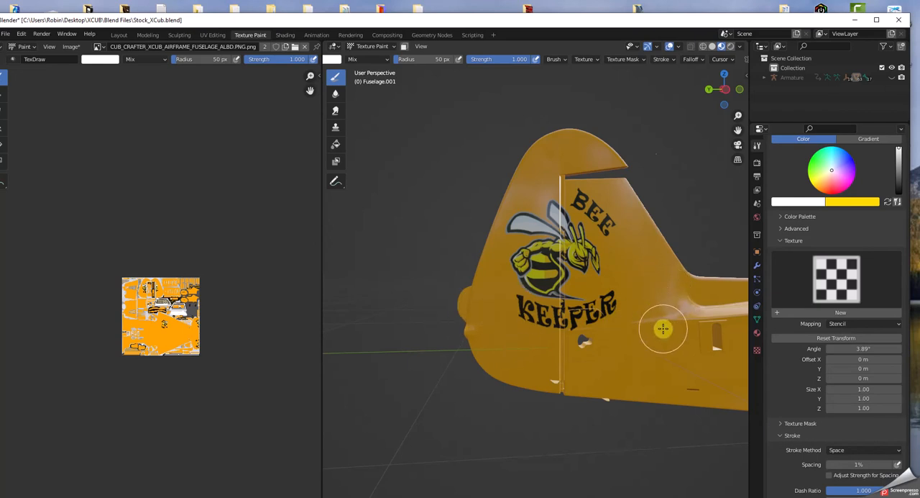
scroll(663, 328, "up", 2)
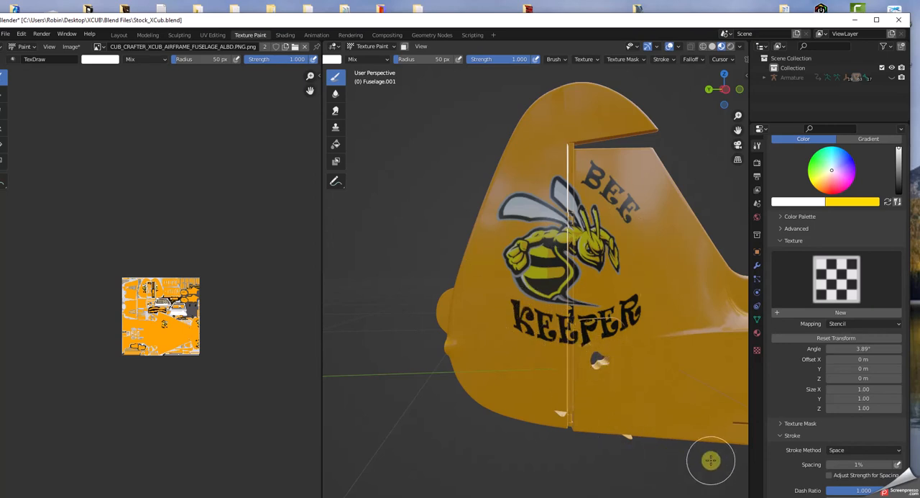
Step: View the painted fuselage and tail in the Layout workspace, and return to the Texture Paint workspace
left_click(118, 35)
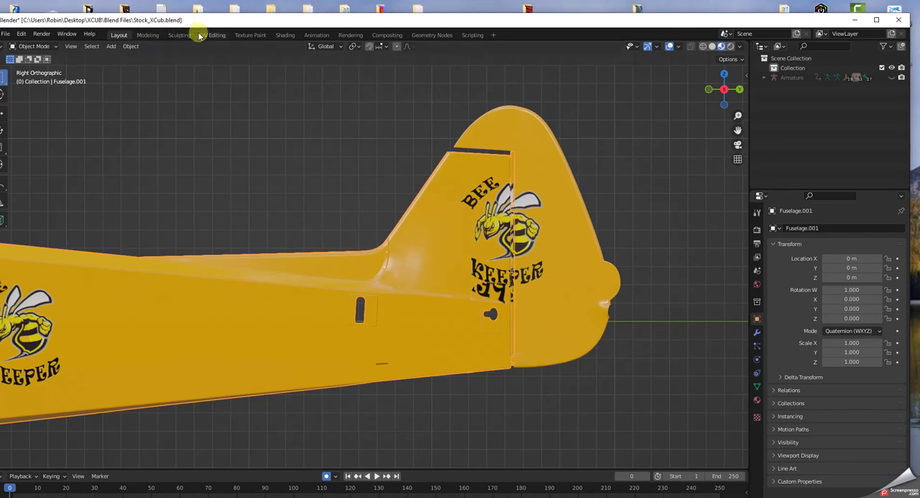
left_click(241, 34)
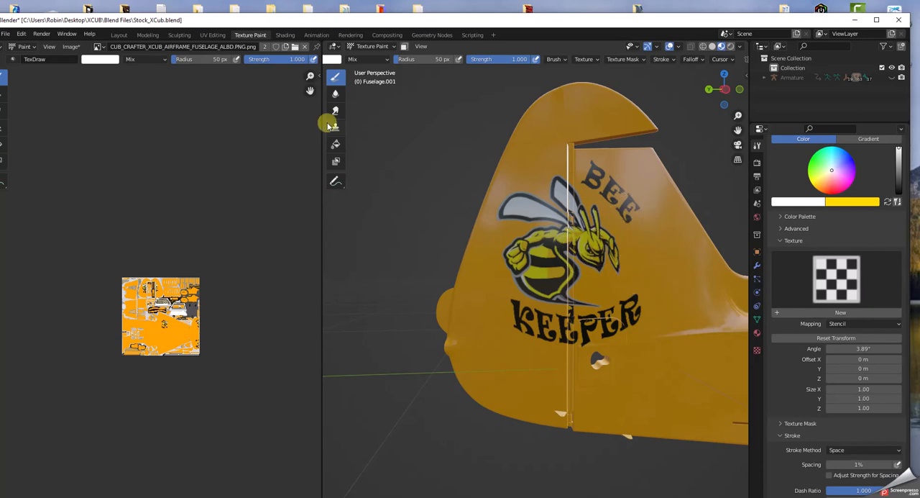
Step: Make the rudder the active object in the Layout workspace and return to the Texture Paint workspace
left_click(120, 35)
left_click(529, 174)
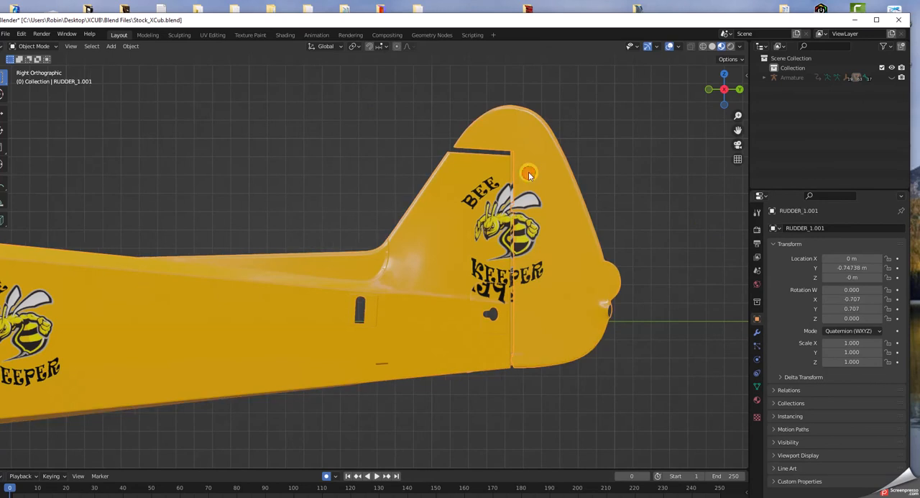
left_click(250, 35)
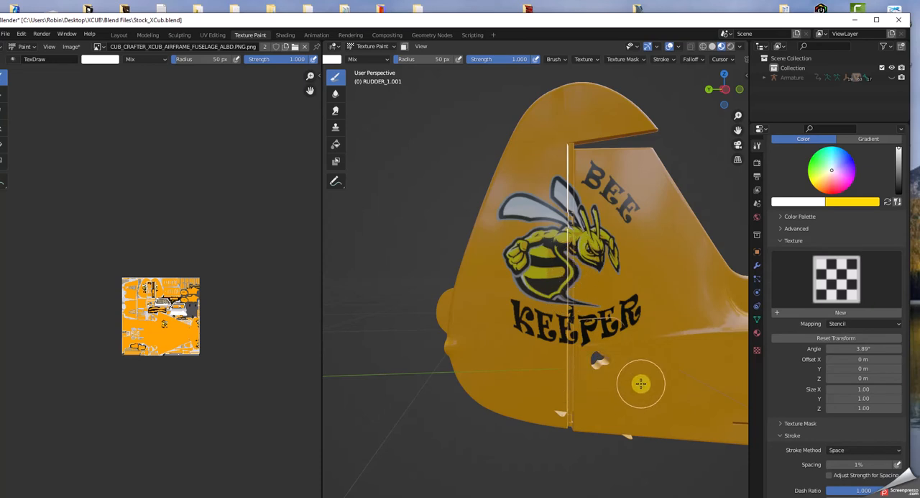
Step: Examine the Bee Keeper logo on the tail's left side, including the KEEPER lettering across the rudder hinge gap
scroll(629, 388, "up", 6)
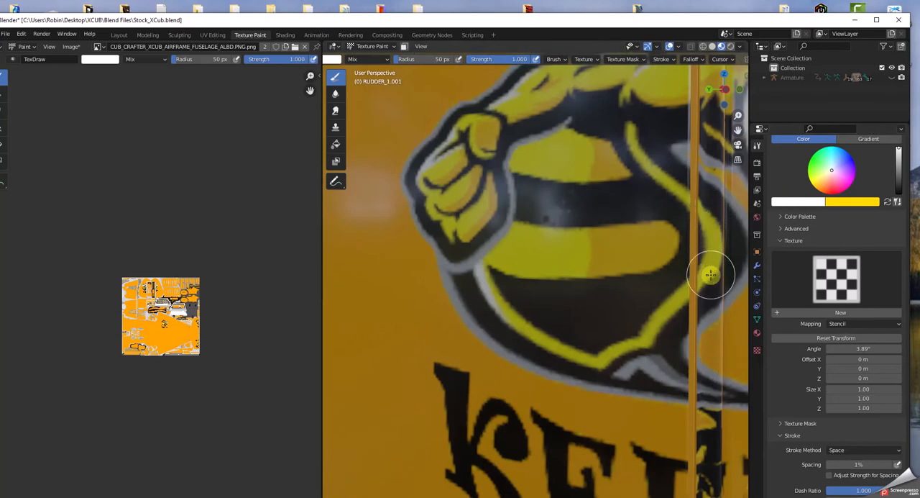
left_click_drag(739, 131, 515, 0)
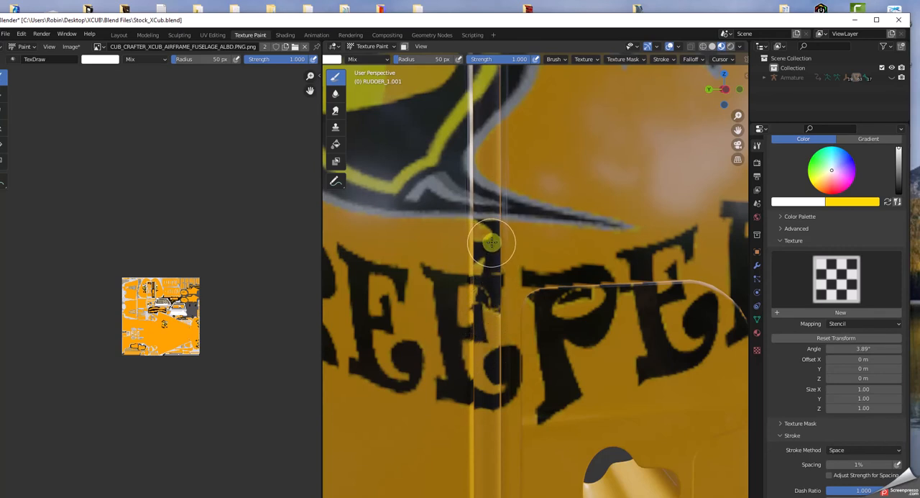
scroll(491, 247, "down", 5)
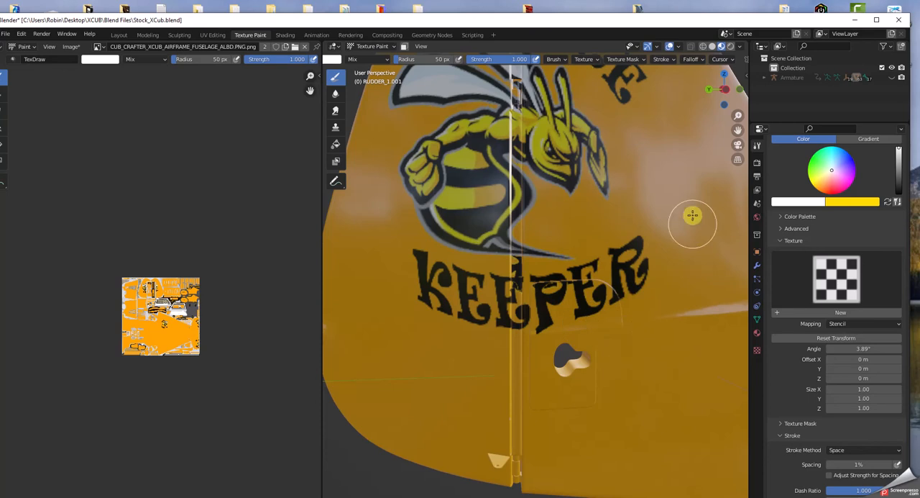
scroll(691, 241, "down", 4)
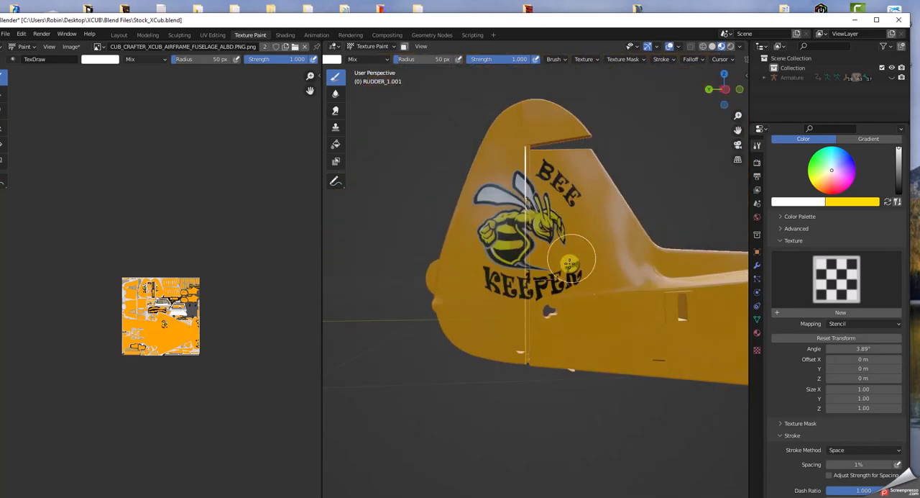
scroll(615, 315, "up", 4)
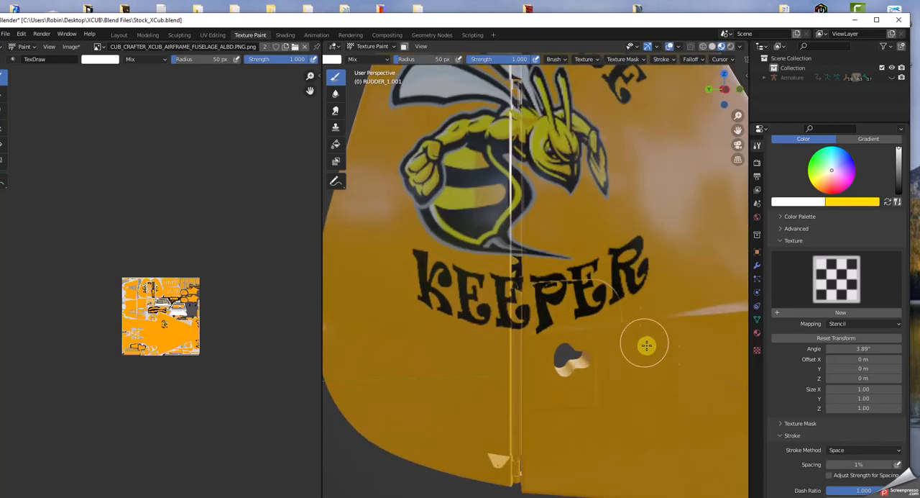
scroll(722, 381, "down", 3)
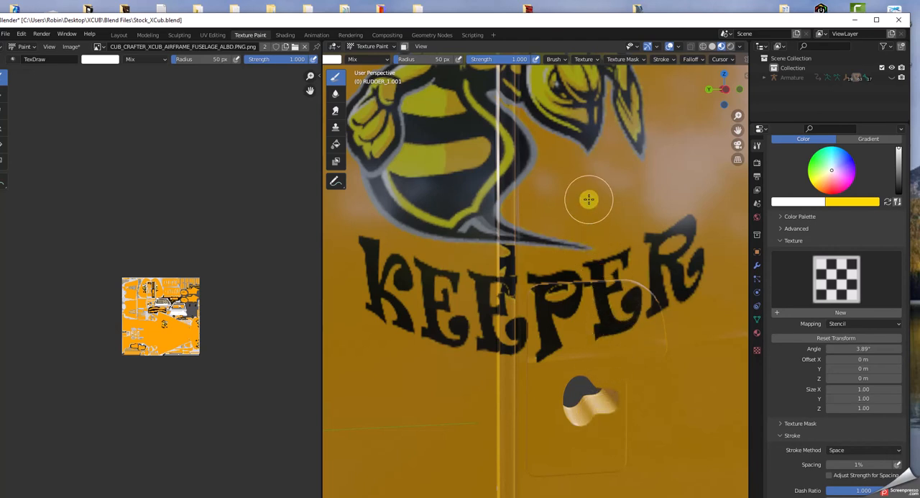
scroll(589, 199, "down", 4)
scroll(580, 309, "up", 2)
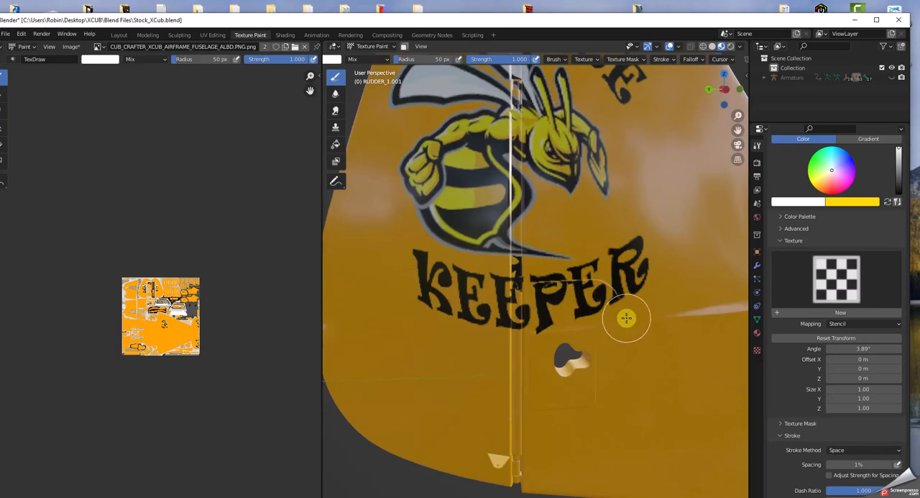
scroll(612, 299, "down", 5)
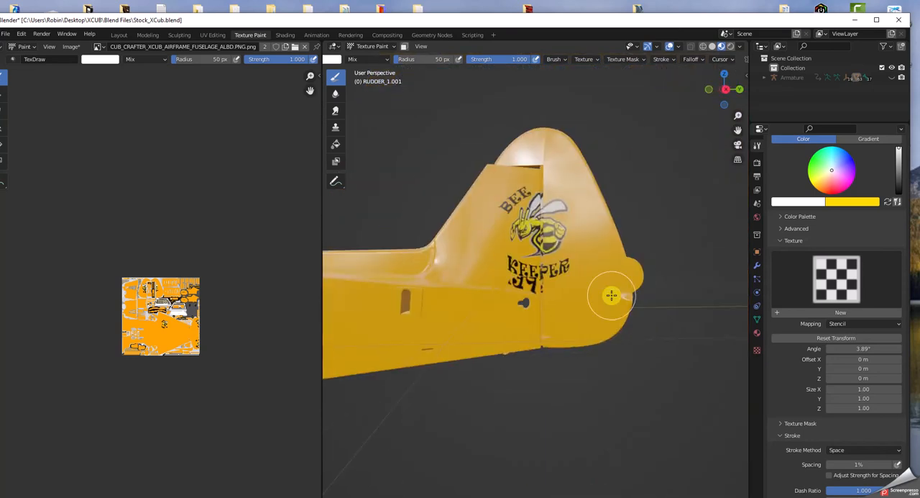
Step: Examine the logo on the tail's right side, including the rudder gap and the stray lettering on the access panel
scroll(609, 293, "up", 7)
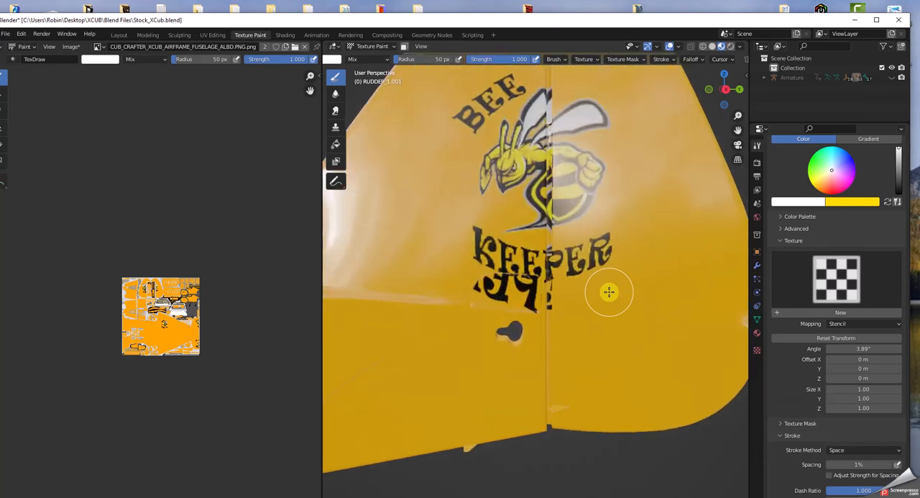
scroll(609, 291, "down", 3)
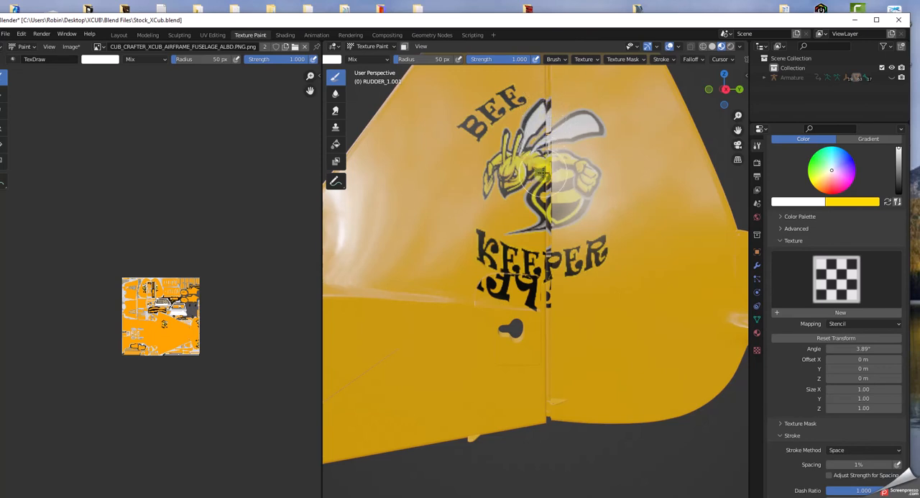
scroll(550, 163, "up", 1)
middle_click_drag(663, 129, 635, 159)
scroll(535, 182, "up", 3)
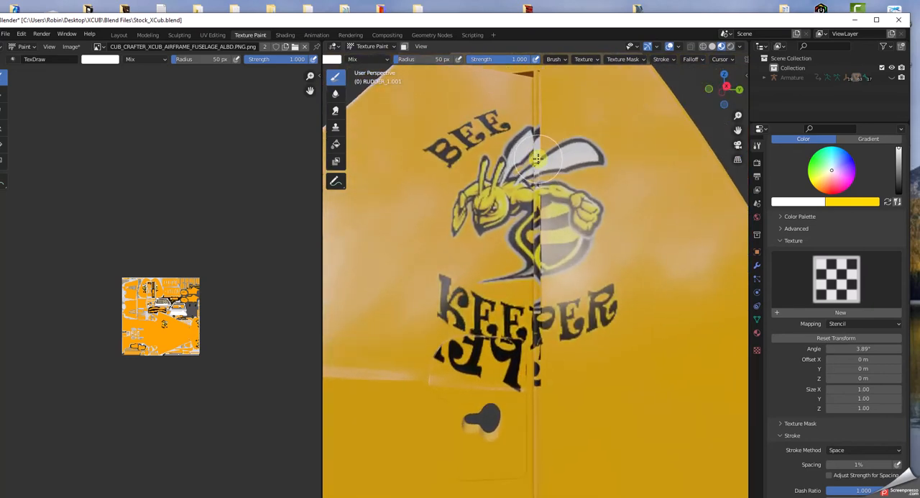
scroll(538, 185, "up", 3)
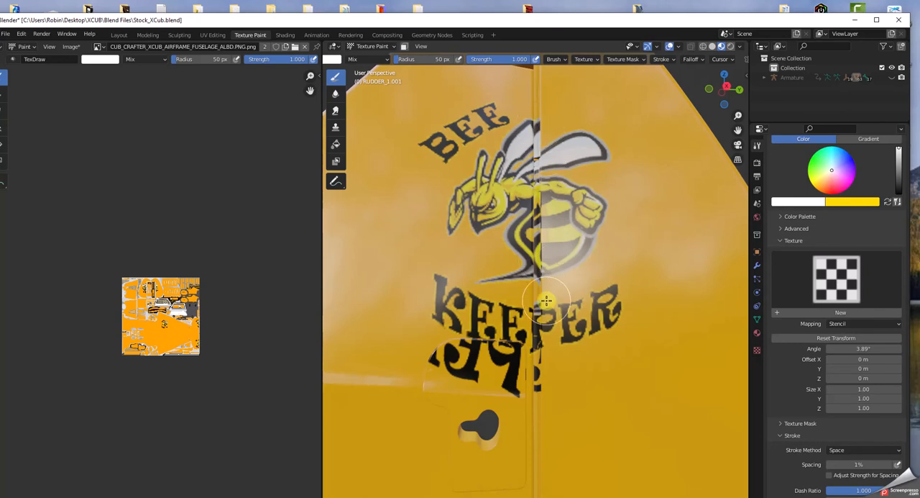
scroll(496, 395, "down", 2)
scroll(496, 392, "up", 4)
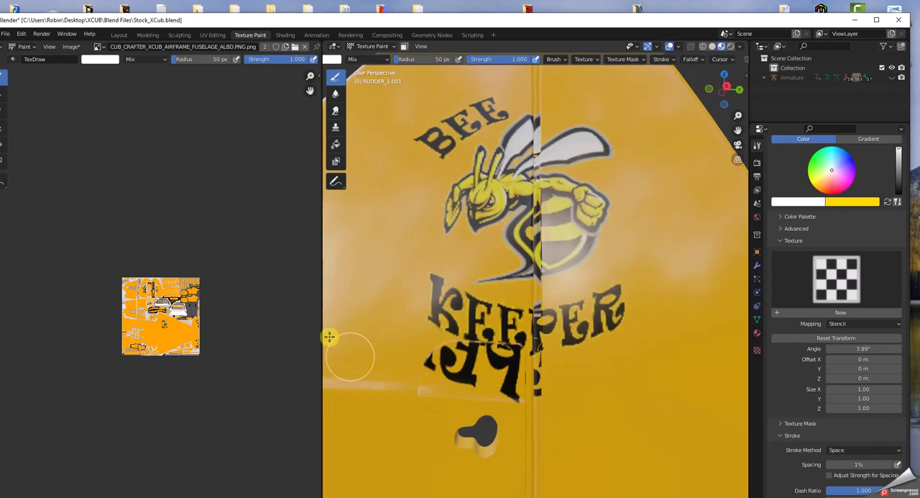
Step: Widen the image editor over most of the 3D view and inspect the tail access panel piece in the fuselage texture
left_click_drag(323, 306, 621, 305)
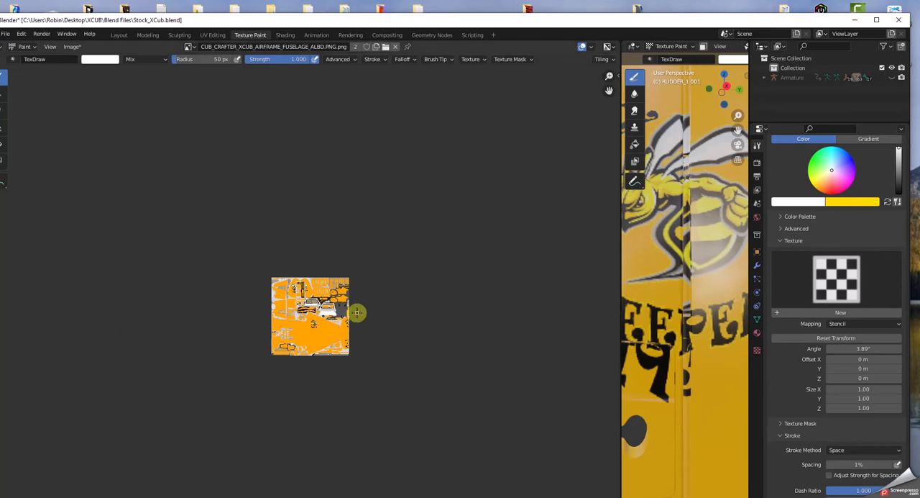
scroll(358, 312, "up", 10)
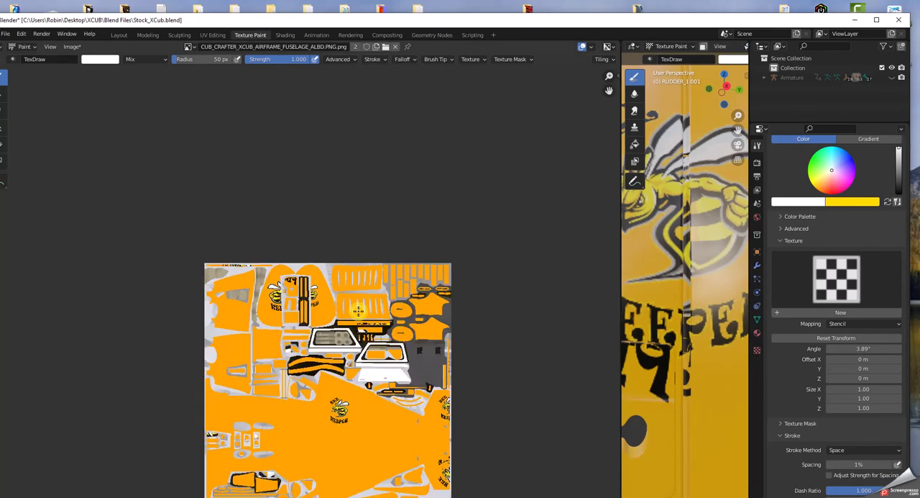
scroll(383, 363, "up", 6)
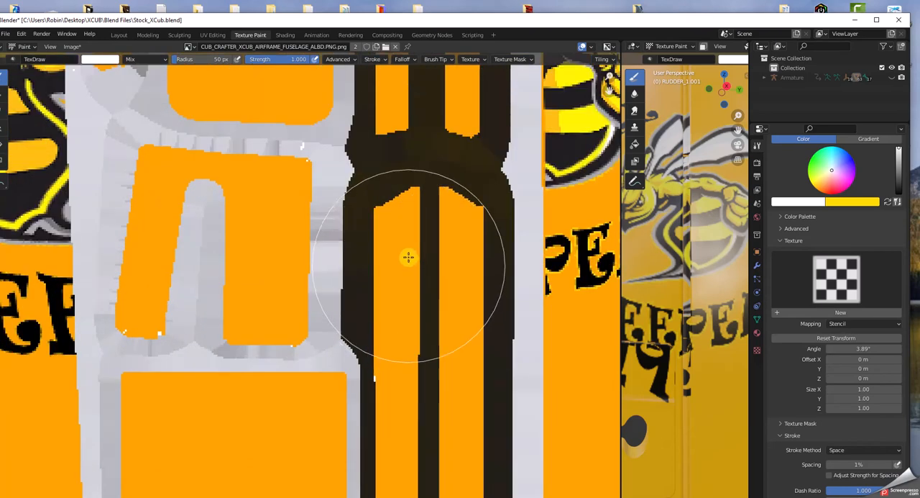
middle_click_drag(407, 193, 433, 82)
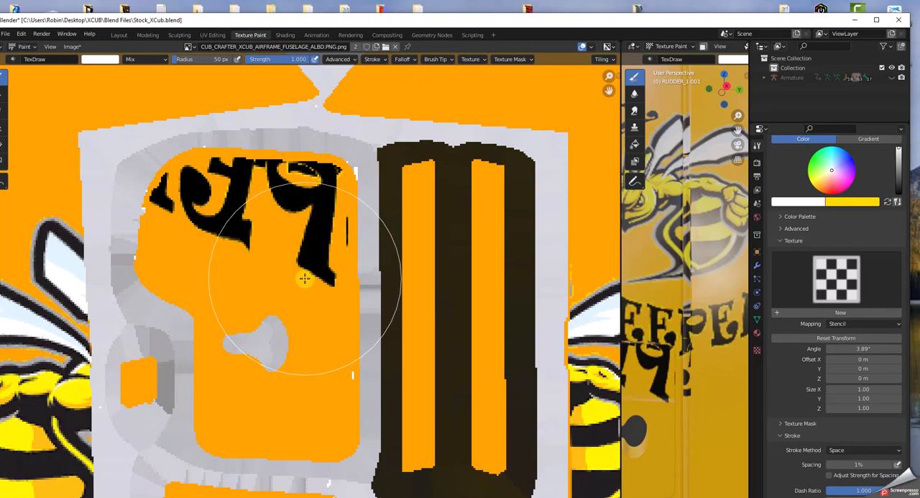
scroll(305, 274, "down", 3)
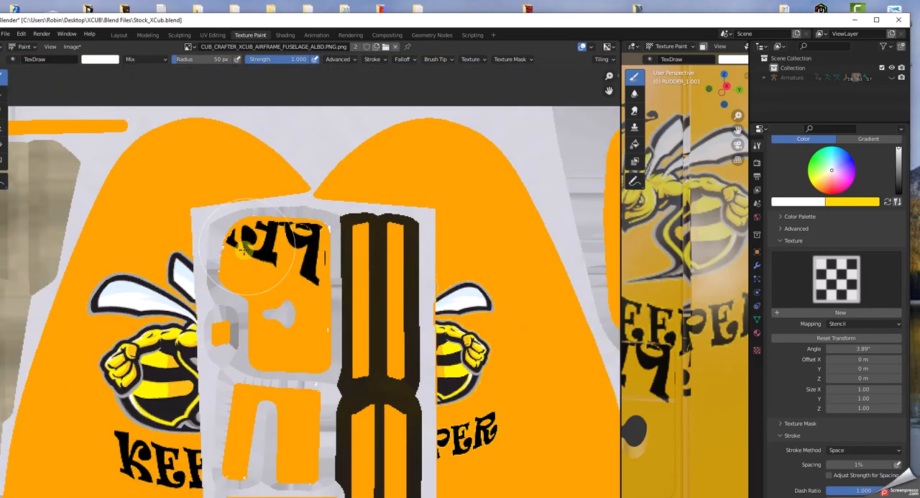
scroll(296, 280, "down", 3)
scroll(295, 280, "down", 4)
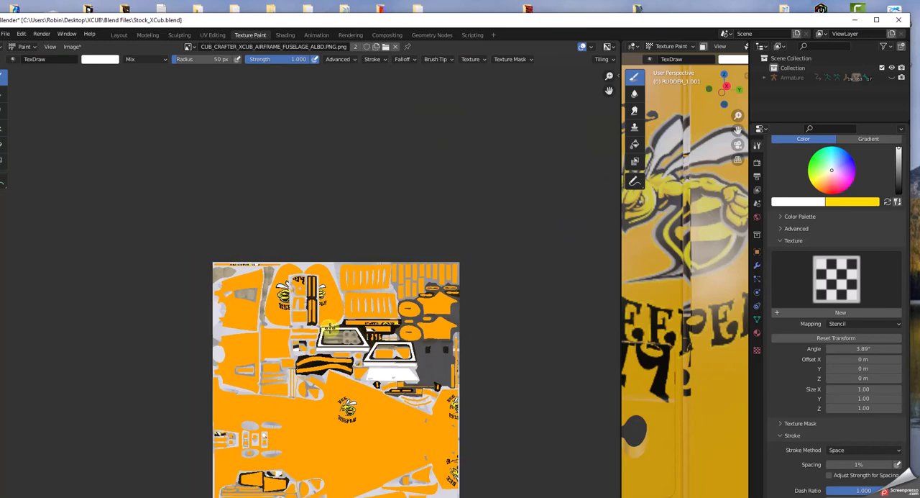
Step: Examine the small texture pieces carrying logo fragments and the two rudder halves in the fuselage texture
middle_click_drag(377, 412, 377, 301)
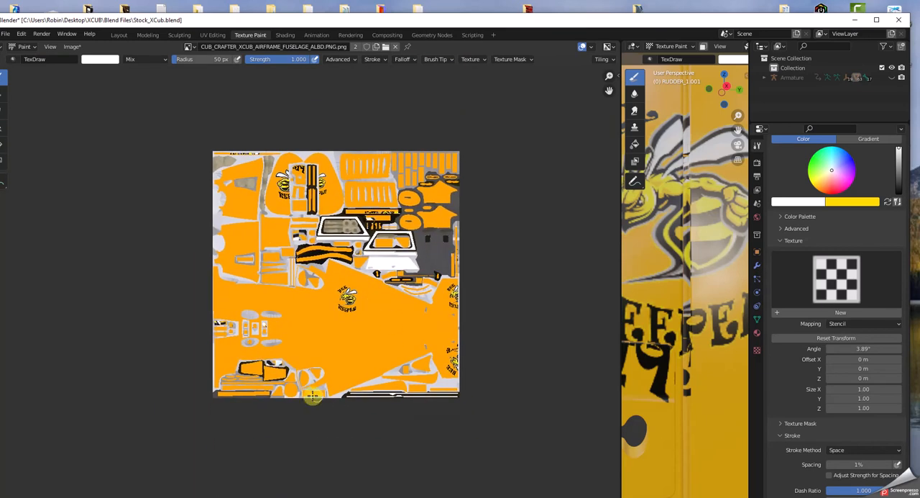
scroll(399, 310, "up", 8)
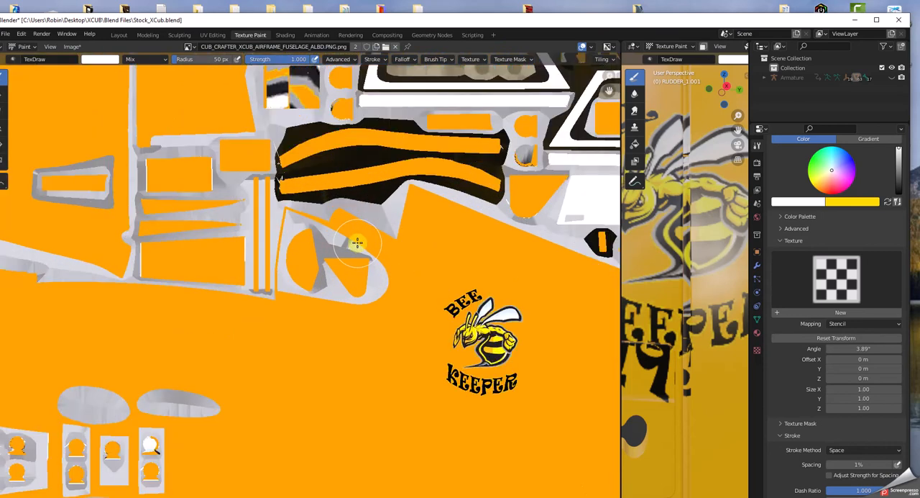
middle_click_drag(345, 323, 320, 58)
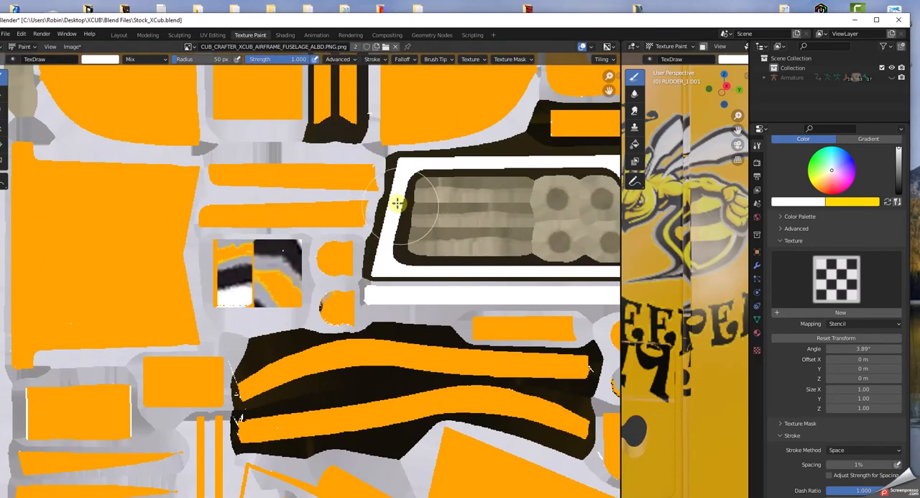
scroll(389, 186, "up", 1)
scroll(389, 185, "down", 5)
middle_click_drag(304, 97, 303, 163)
scroll(288, 153, "up", 5)
middle_click_drag(298, 123, 309, 321)
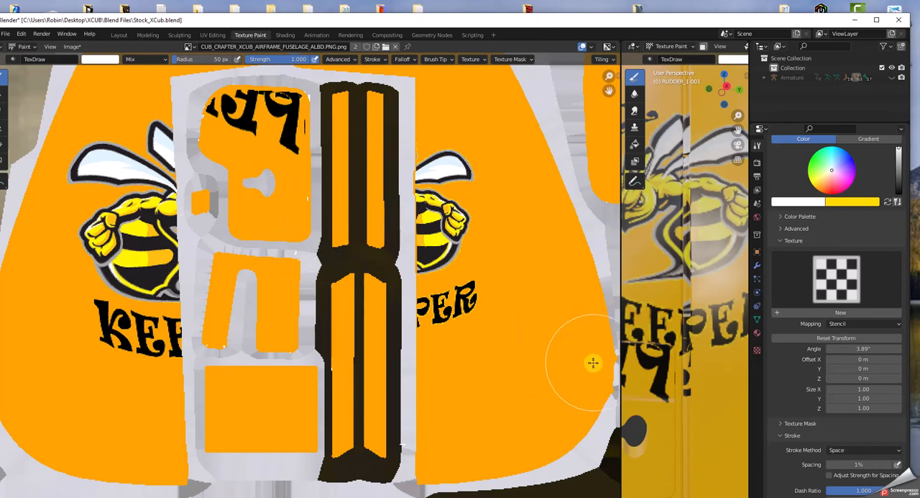
scroll(496, 351, "down", 1)
scroll(496, 351, "down", 3)
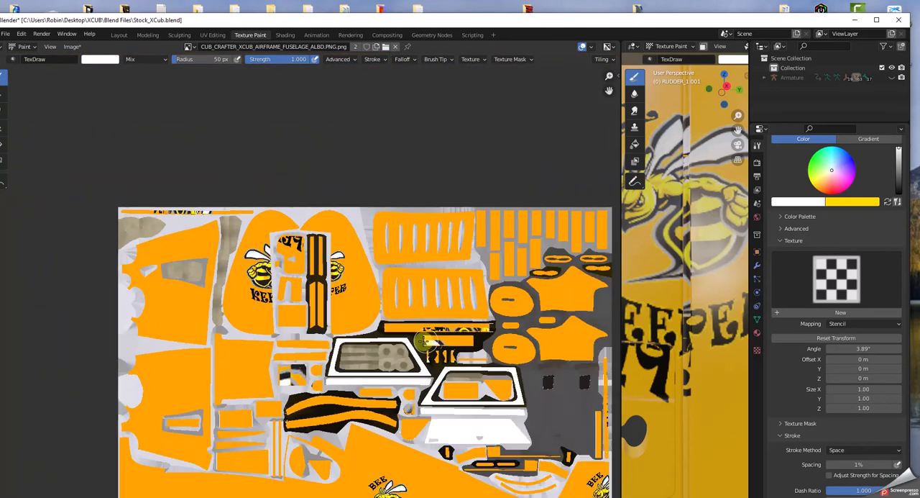
scroll(399, 357, "down", 1)
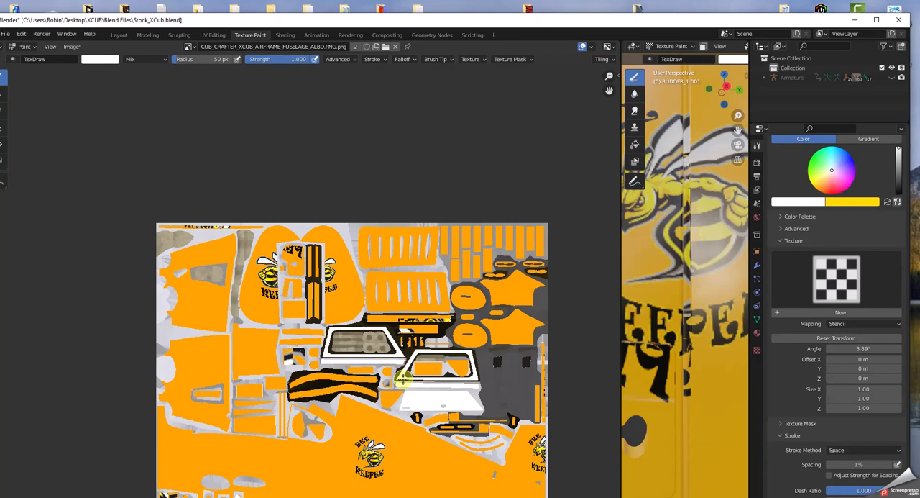
scroll(339, 349, "up", 1)
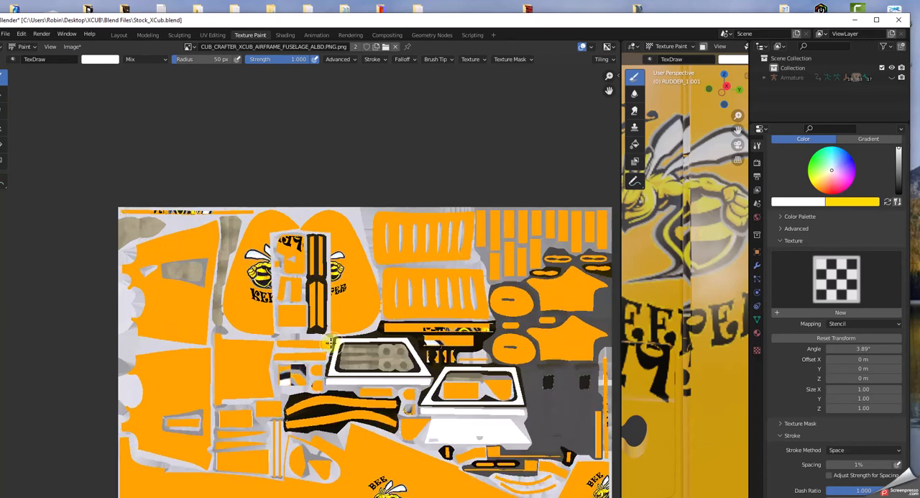
scroll(335, 309, "up", 6)
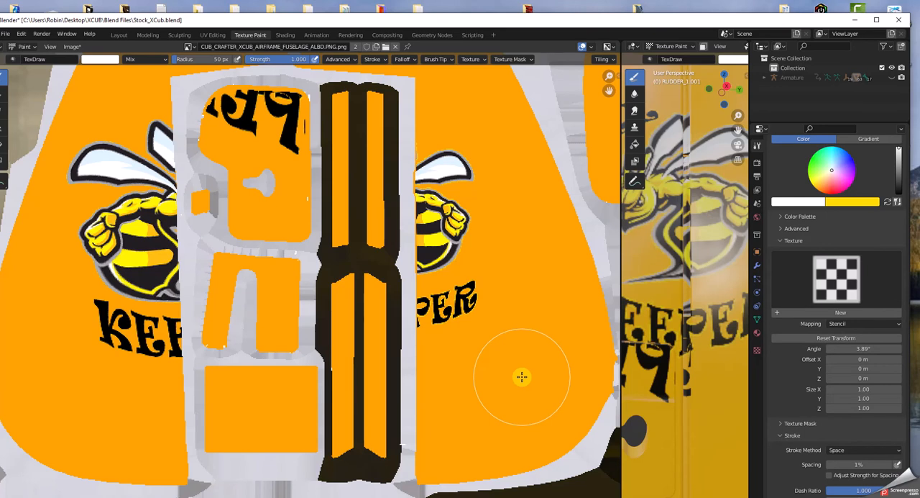
Step: Review the whole fuselage texture and examine the complete Bee Keeper logo painted on the large fuselage piece
scroll(521, 376, "down", 2)
scroll(521, 376, "down", 1)
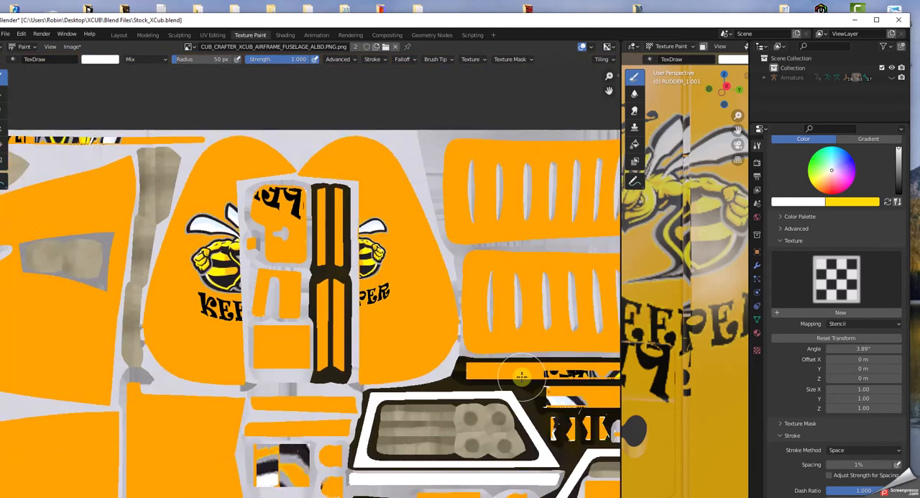
scroll(521, 376, "down", 2)
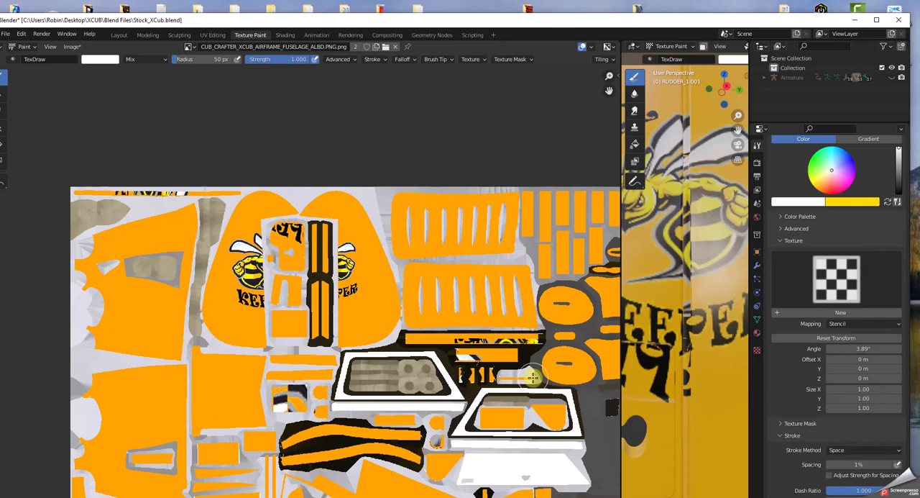
scroll(533, 379, "down", 1)
scroll(532, 379, "down", 2)
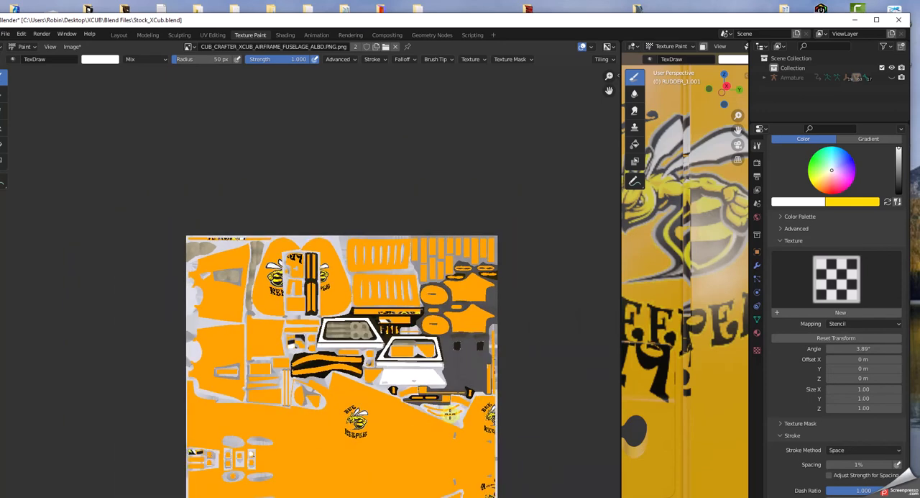
scroll(423, 415, "down", 1)
scroll(407, 424, "down", 1)
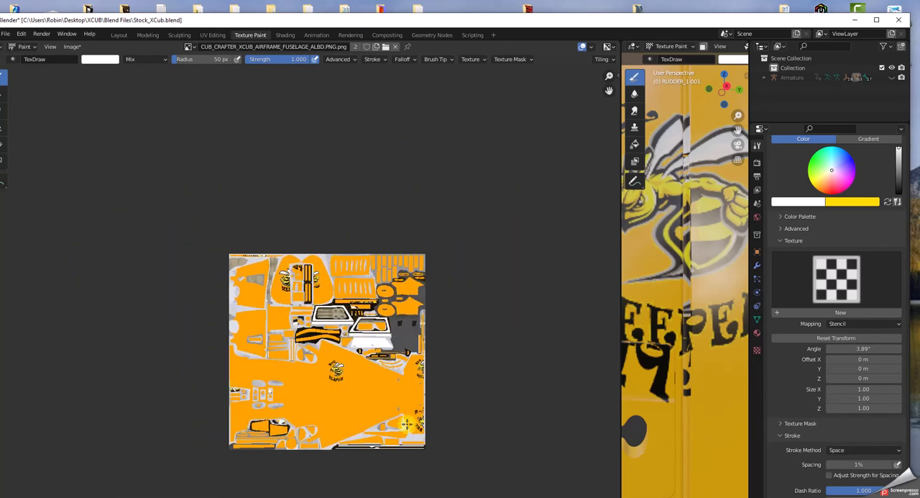
scroll(434, 330, "up", 7)
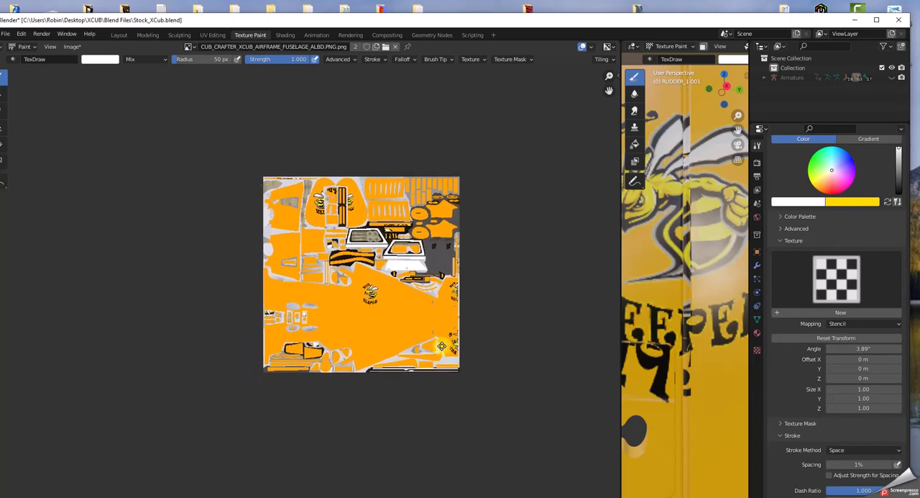
scroll(435, 330, "up", 3)
middle_click_drag(503, 324, 121, 308)
scroll(365, 356, "up", 2)
middle_click_drag(392, 335, 303, 306)
scroll(302, 306, "down", 1)
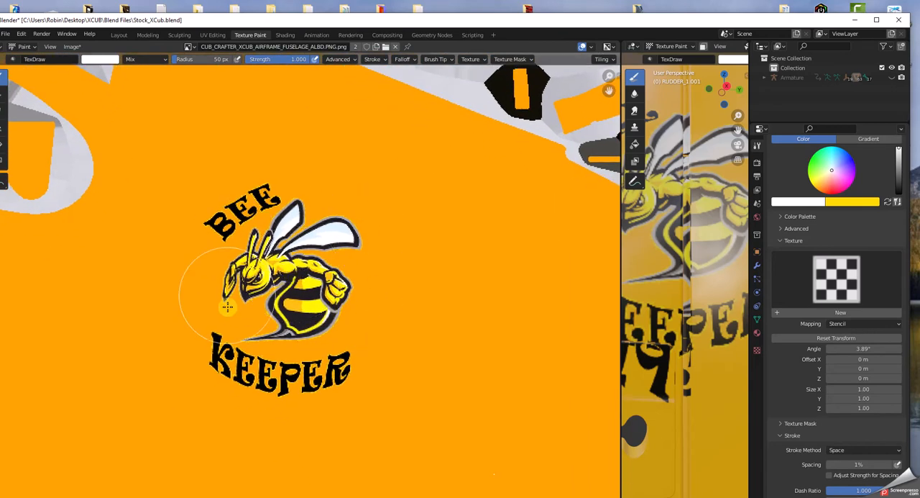
Step: Examine the complete logo on the large fuselage piece and the partial logo cut off at the fuselage texture's edge
scroll(327, 326, "down", 3)
scroll(327, 325, "down", 2)
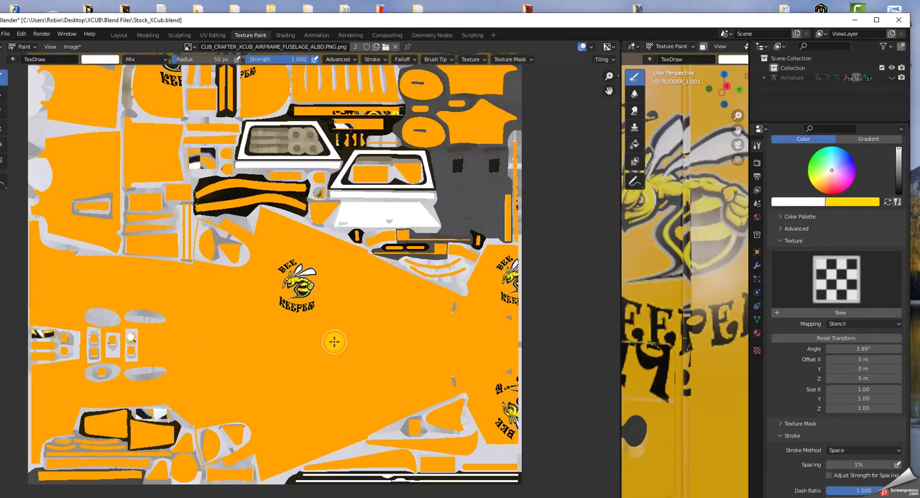
scroll(331, 344, "up", 1)
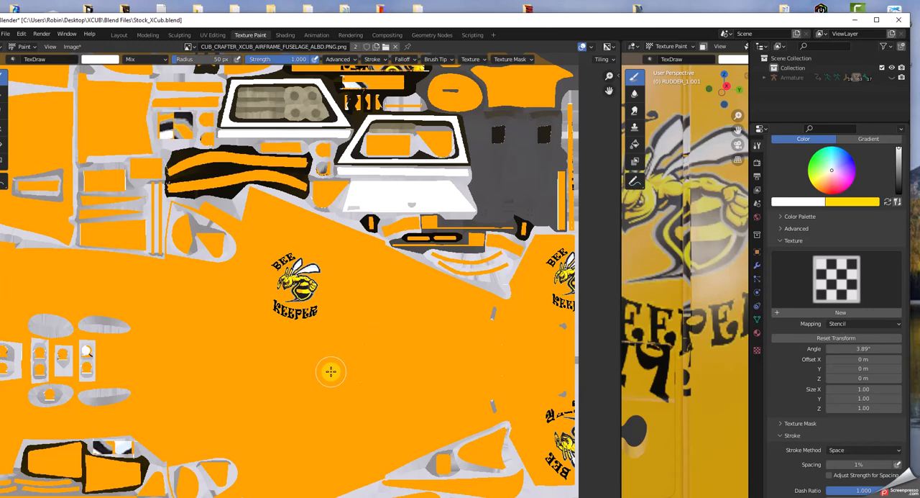
scroll(331, 371, "up", 2)
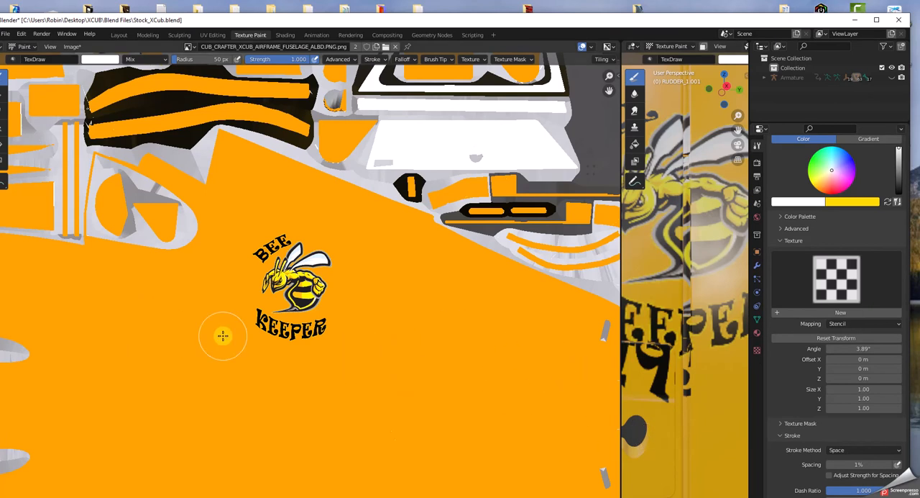
scroll(225, 339, "down", 2)
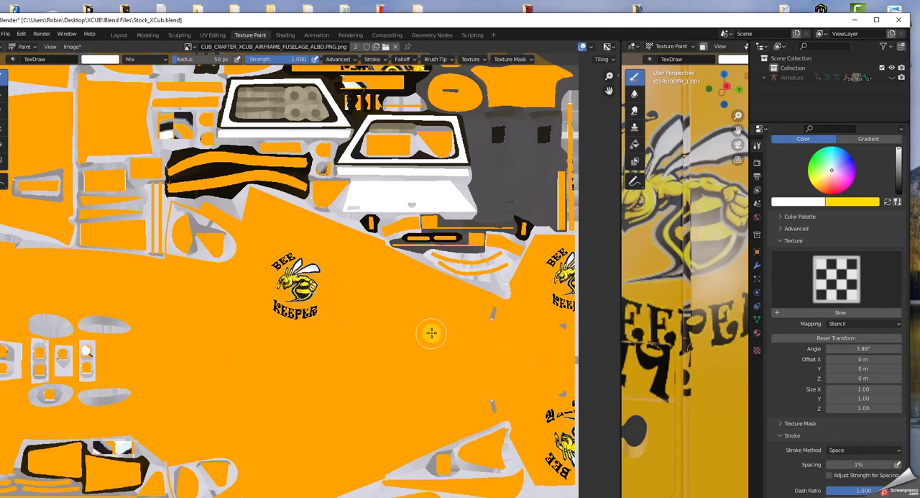
middle_click_drag(568, 330, 424, 334)
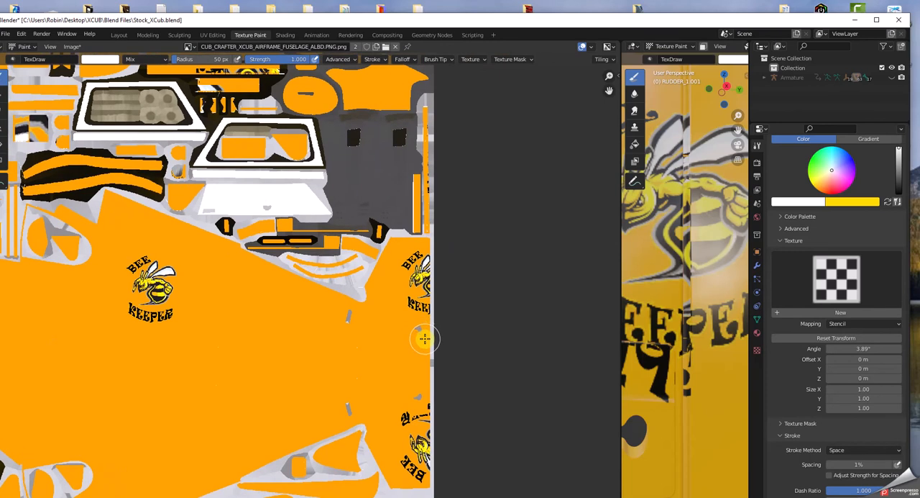
scroll(425, 336, "up", 4)
mouse_move(584, 349)
middle_mouse_down()
mouse_move(384, 365)
mouse_move(334, 342)
middle_mouse_up()
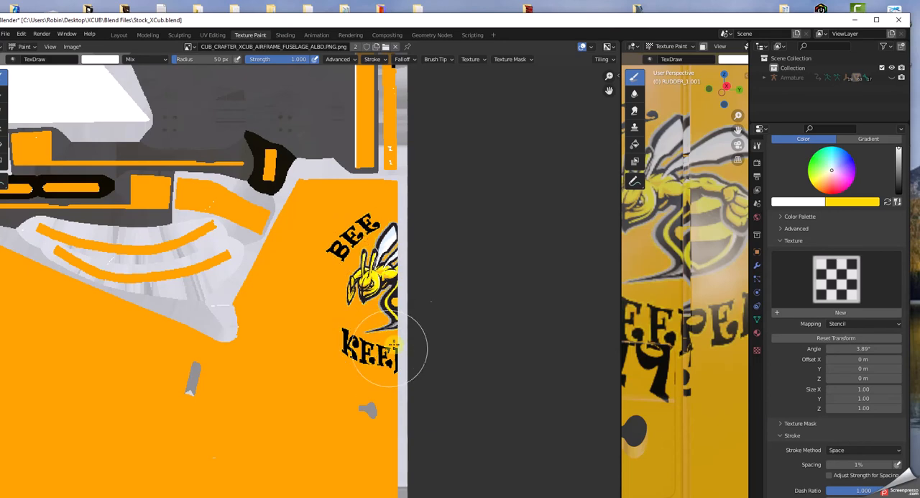
scroll(431, 280, "down", 4)
Step: Inspect the two rudder halves and the access panel piece between them in the fuselage texture
mouse_move(202, 249)
middle_mouse_down()
mouse_move(247, 284)
mouse_move(353, 338)
middle_mouse_up()
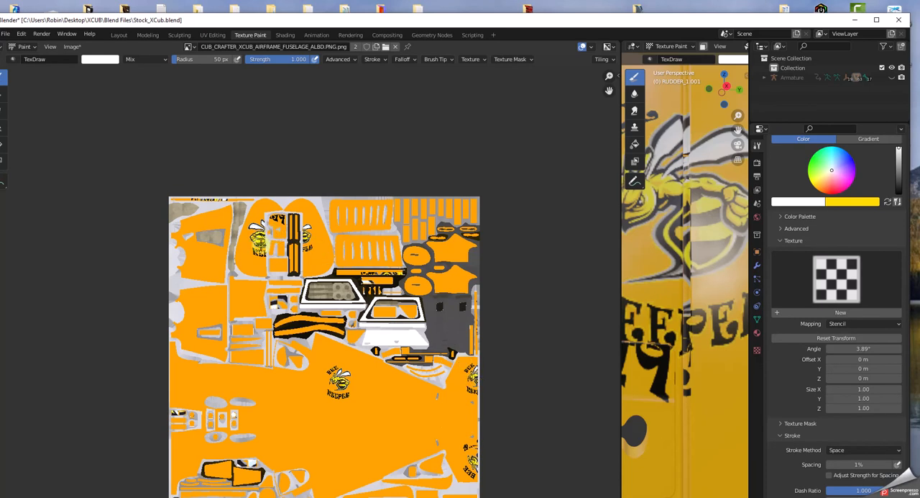
scroll(259, 241, "up", 5)
middle_click_drag(335, 199, 373, 299)
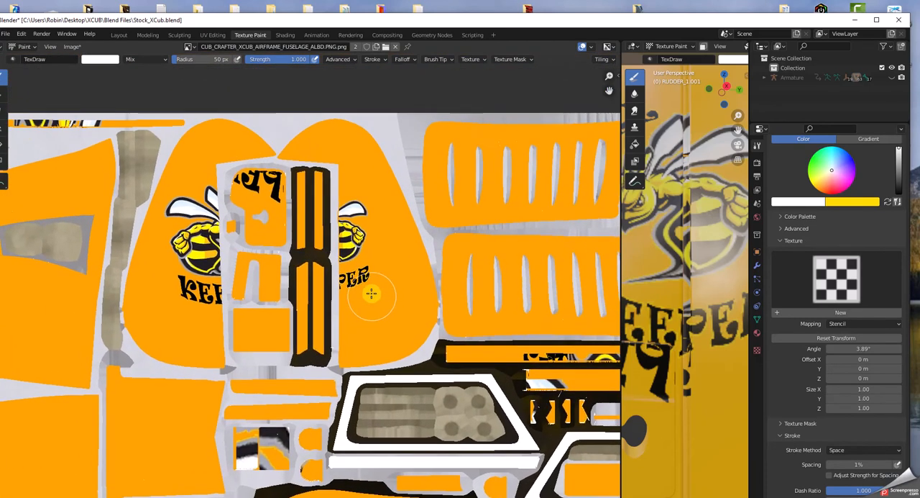
scroll(373, 300, "up", 3)
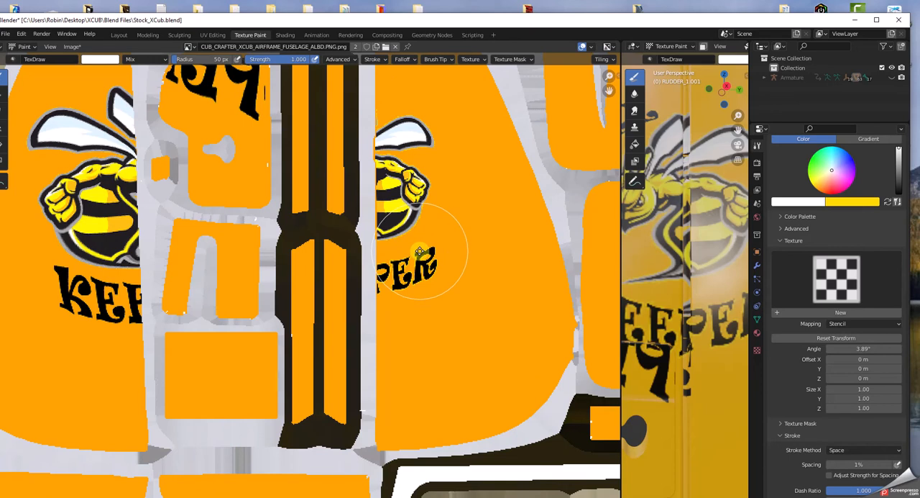
scroll(421, 252, "down", 5)
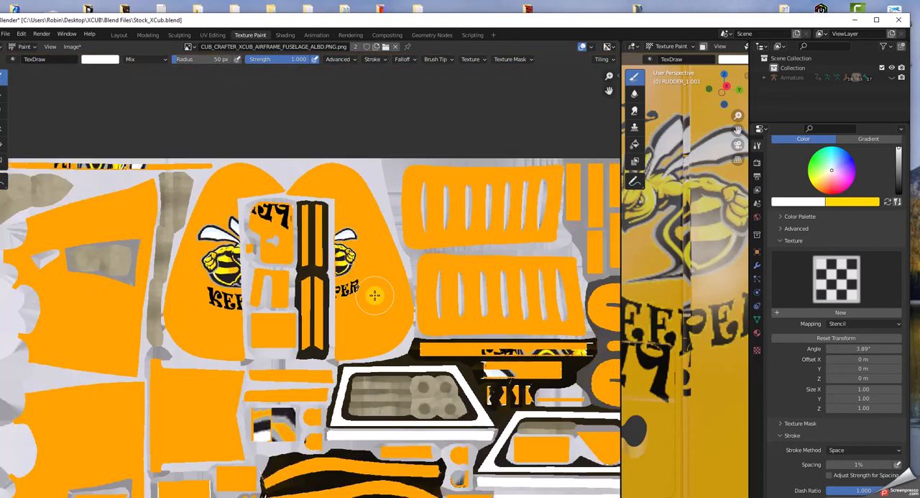
Step: Examine the narrow strips beneath the slotted pieces that carry slices of the logo in the fuselage texture
scroll(376, 295, "down", 1)
middle_click_drag(454, 374, 408, 319)
scroll(417, 294, "up", 6)
middle_click_drag(532, 302, 84, 304)
scroll(360, 304, "up", 1)
middle_click_drag(555, 293, 379, 280)
scroll(382, 280, "up", 1)
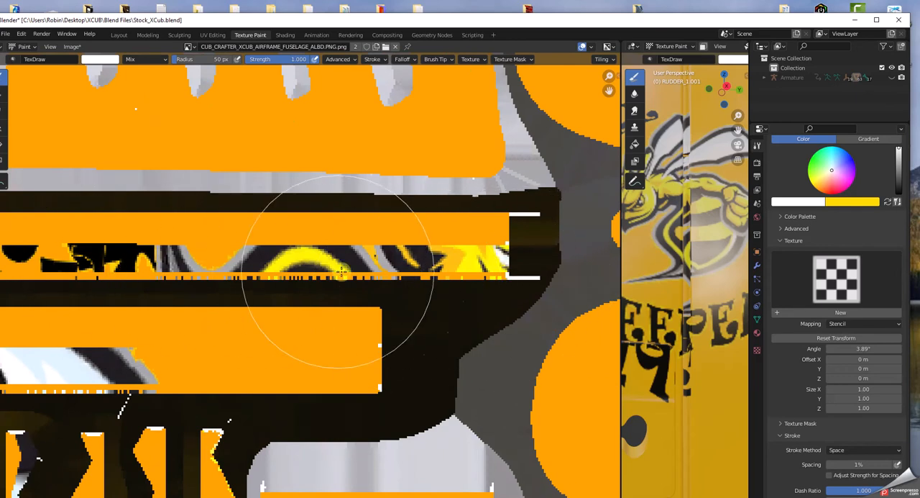
scroll(421, 279, "down", 2)
scroll(342, 281, "down", 1)
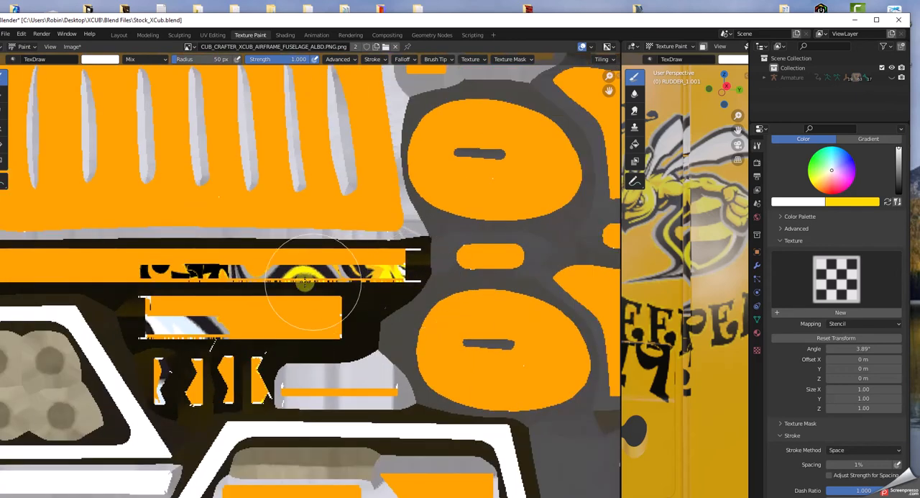
scroll(278, 281, "down", 2)
middle_click_drag(277, 281, 365, 281)
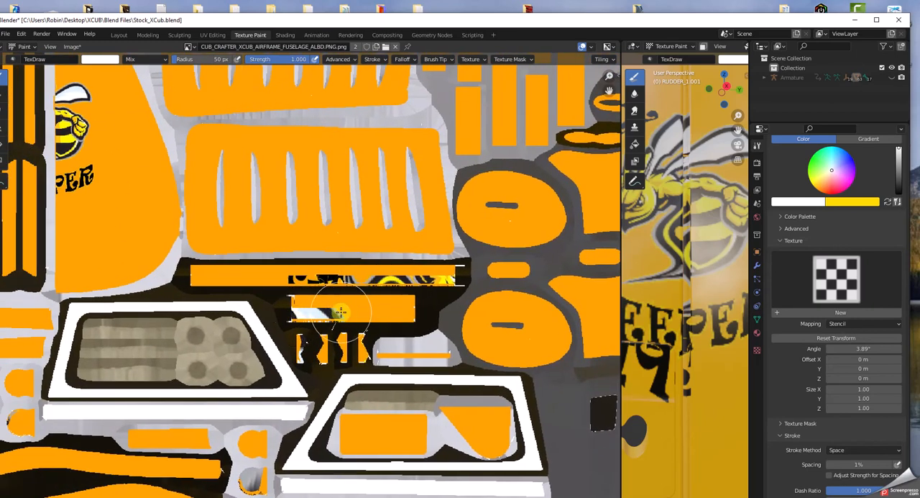
Step: Inspect the thin strip with logo fragments along the texture's upper edge and review the whole fuselage texture
scroll(338, 315, "down", 2)
middle_click_drag(372, 343, 420, 357)
scroll(419, 357, "down", 5)
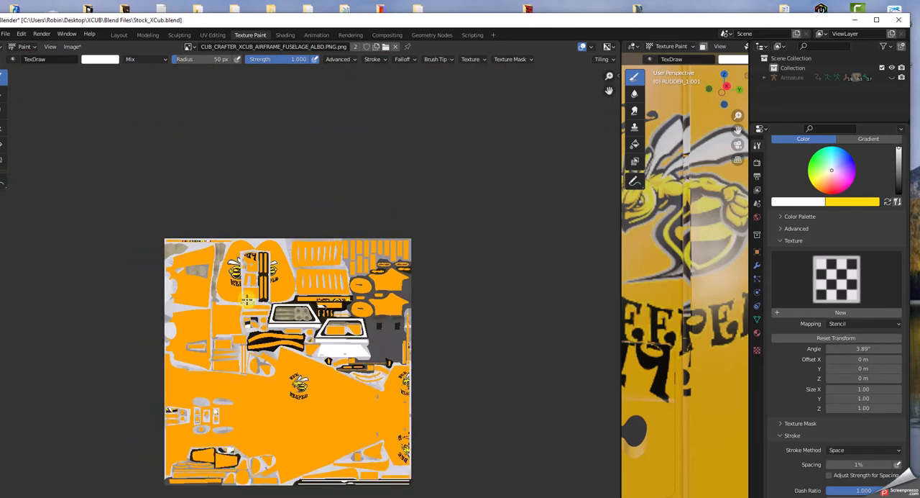
scroll(254, 305, "up", 7)
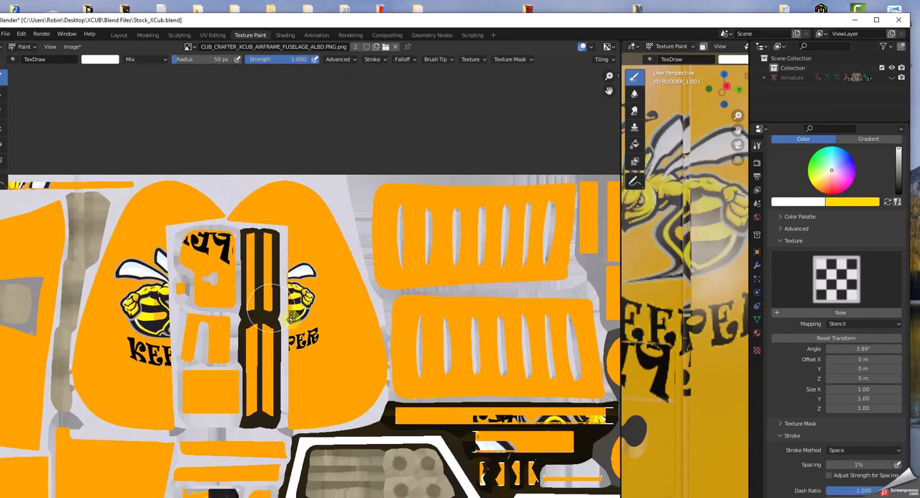
middle_click_drag(291, 319, 541, 419)
scroll(253, 322, "up", 1)
middle_click_drag(253, 323, 310, 366)
scroll(312, 366, "up", 2)
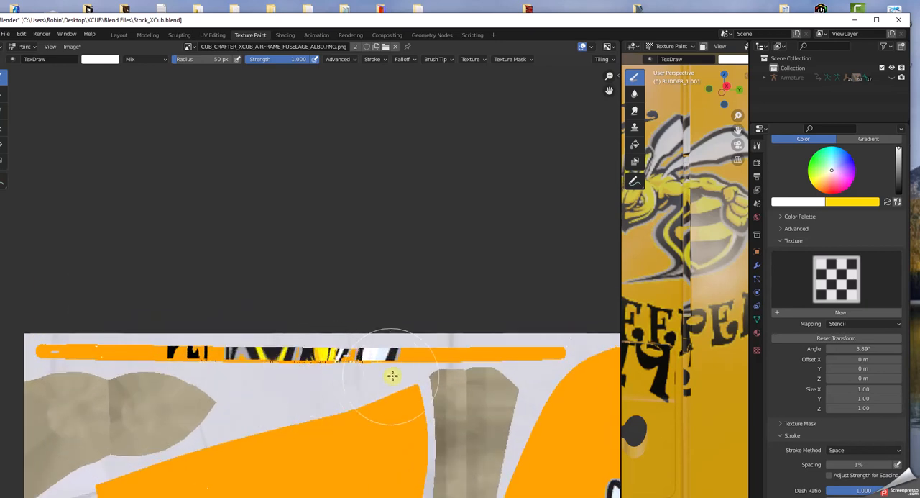
scroll(329, 381, "down", 7)
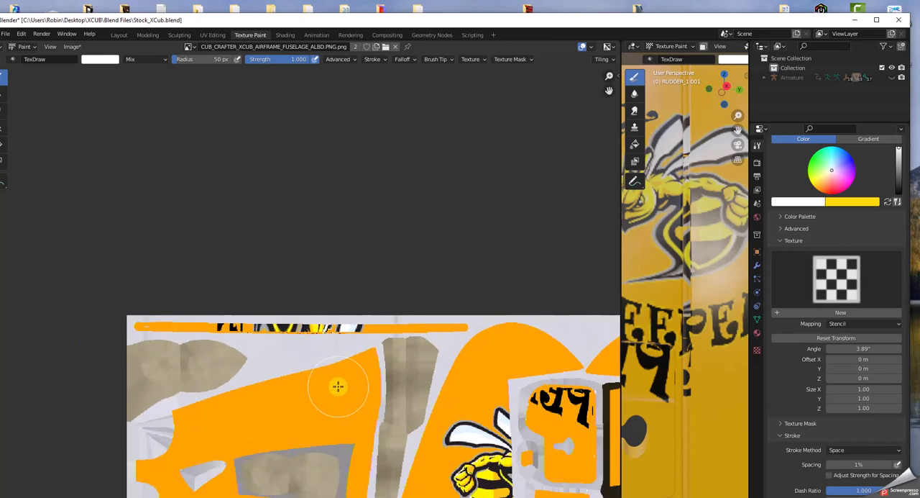
middle_click_drag(446, 397, 417, 290)
scroll(429, 329, "up", 6)
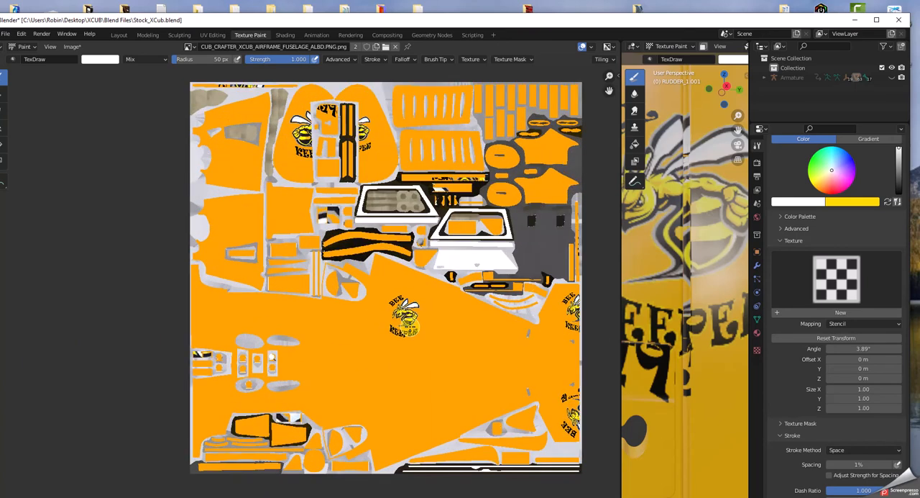
middle_click_drag(478, 310, 273, 329)
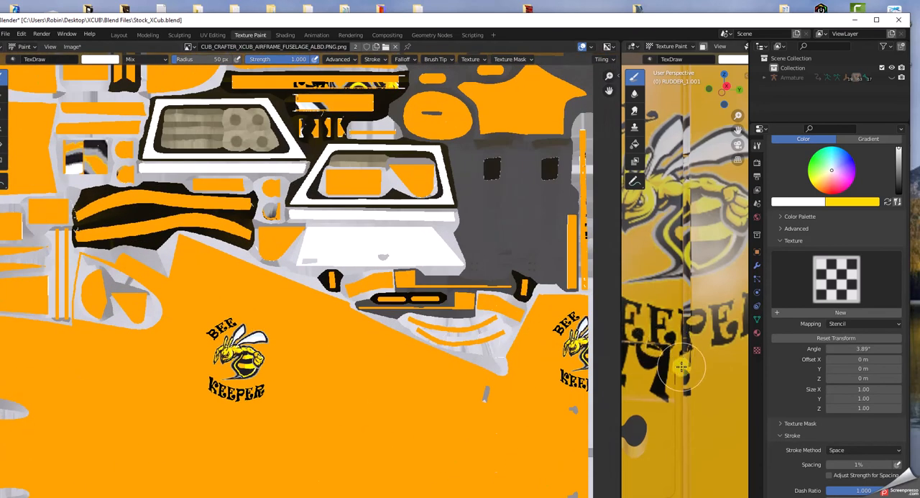
Step: Widen the 3D view over most of the image editor and bring the tail logo into view
scroll(691, 362, "down", 7)
middle_click_drag(692, 362, 725, 363)
scroll(725, 363, "up", 4)
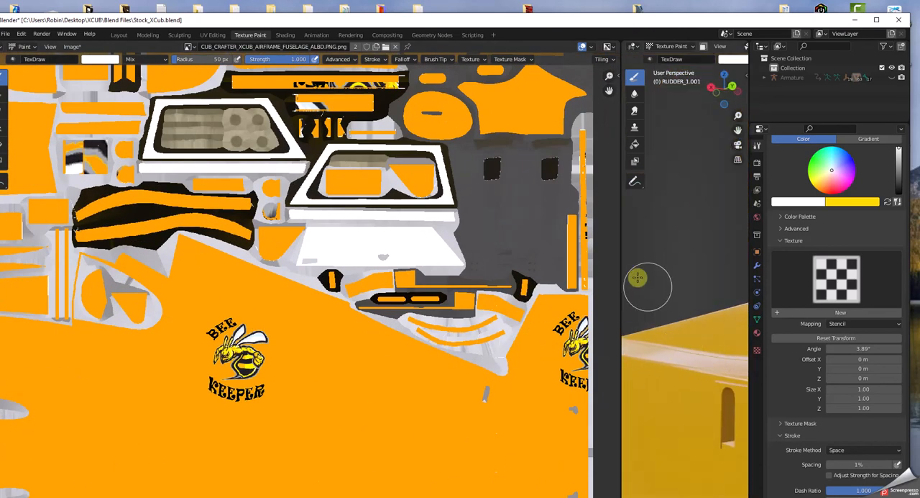
left_click_drag(620, 259, 72, 273)
middle_click_drag(290, 392, 389, 379)
scroll(392, 392, "down", 8)
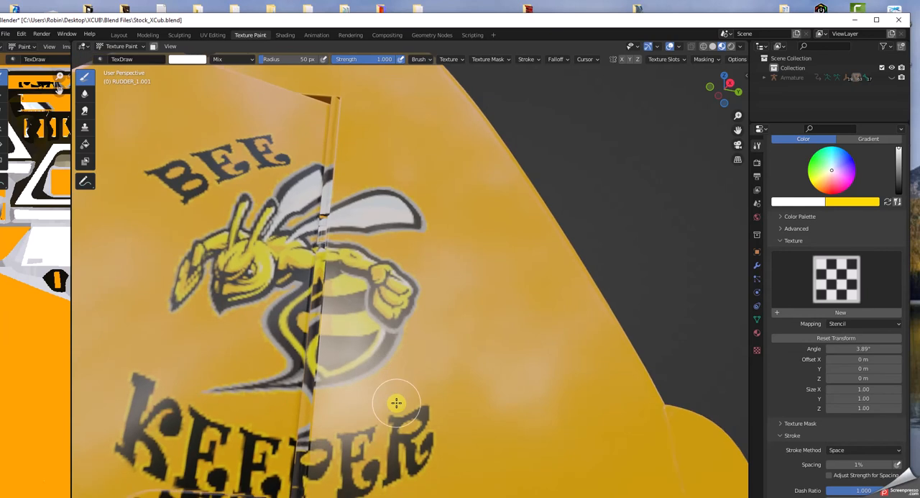
Step: Compare the logo on both sides of the tail and inspect the stray lettering on the access panel below KEEPER
middle_click_drag(410, 407, 376, 419)
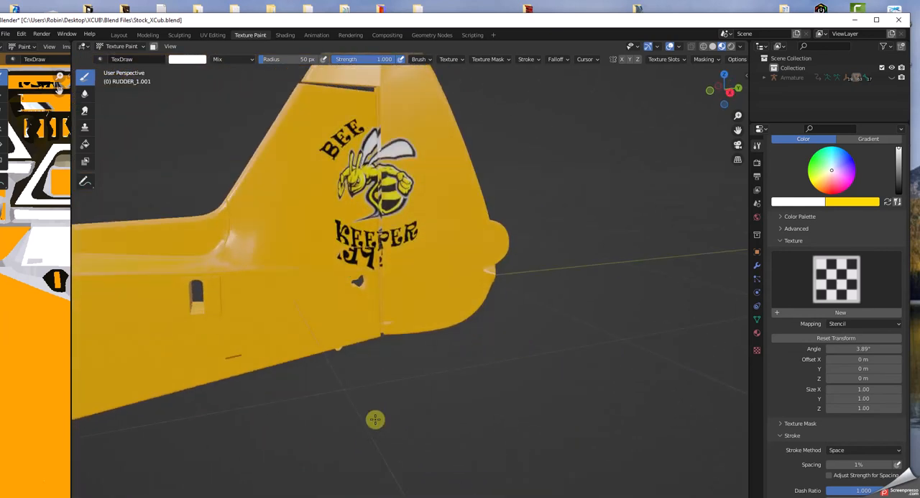
middle_click_drag(395, 263, 157, 248)
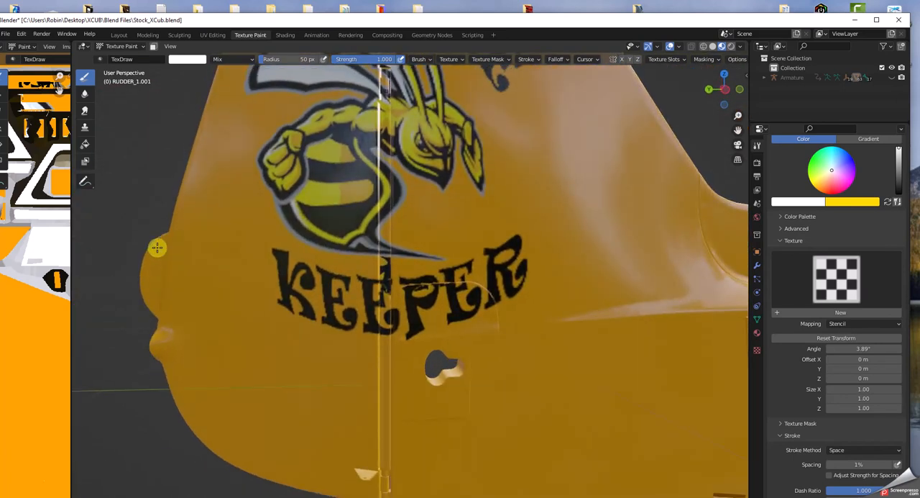
scroll(158, 247, "down", 5)
middle_click_drag(158, 247, 373, 267)
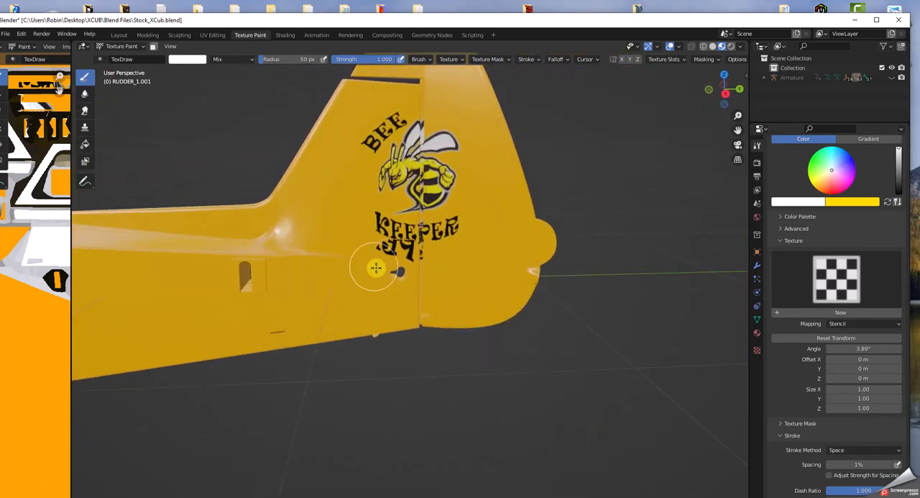
scroll(421, 261, "up", 6)
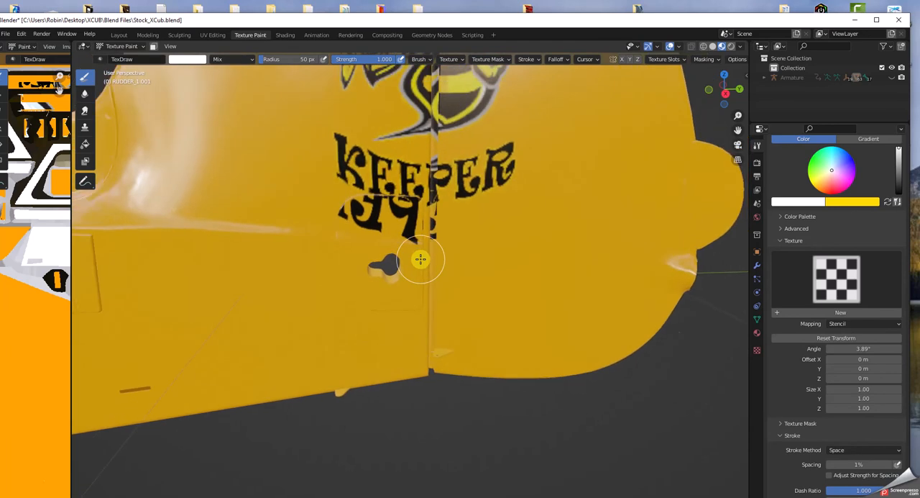
scroll(423, 251, "up", 2)
scroll(440, 190, "up", 2)
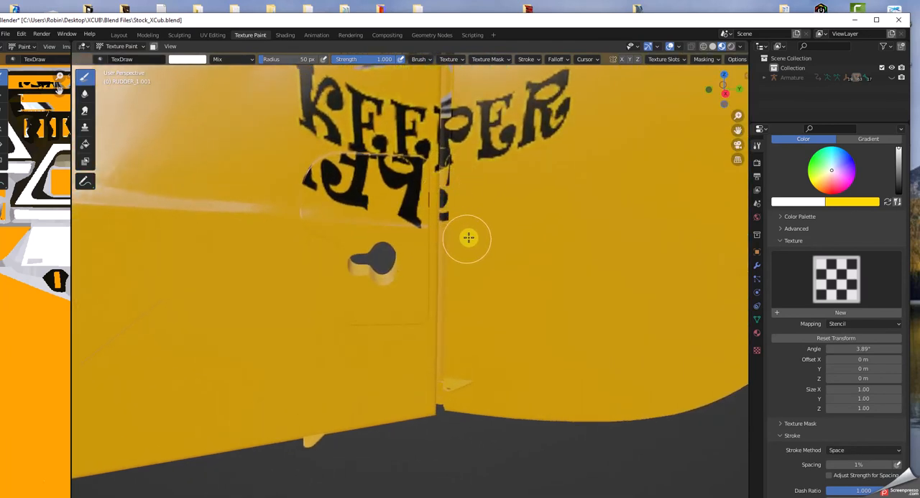
scroll(520, 181, "down", 3)
scroll(520, 178, "up", 4)
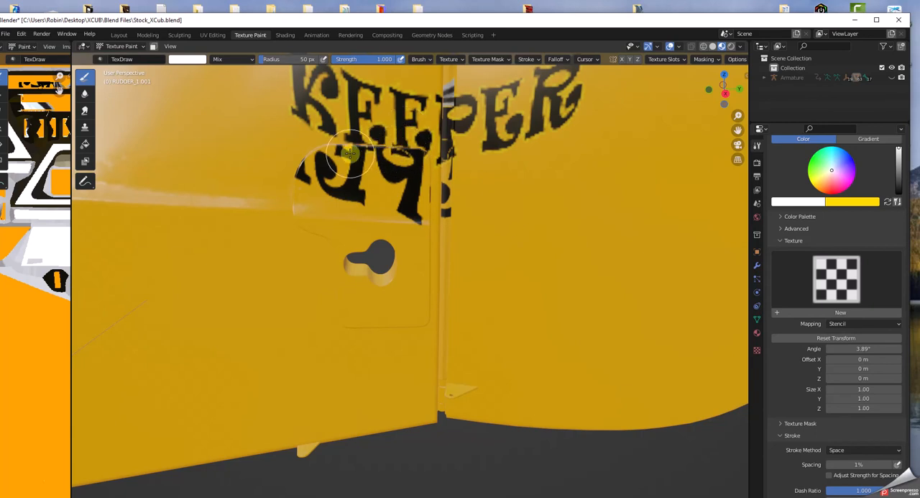
scroll(474, 201, "down", 2)
Step: Examine the KEEPER lettering across the access panel and rudder gap on the tail's opposite side
middle_click_drag(486, 207, 97, 329)
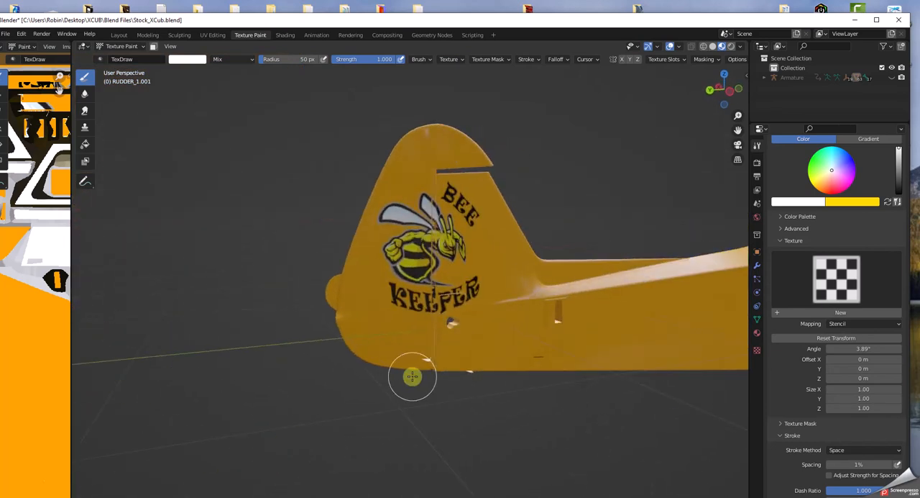
scroll(409, 374, "up", 5)
scroll(506, 385, "up", 4)
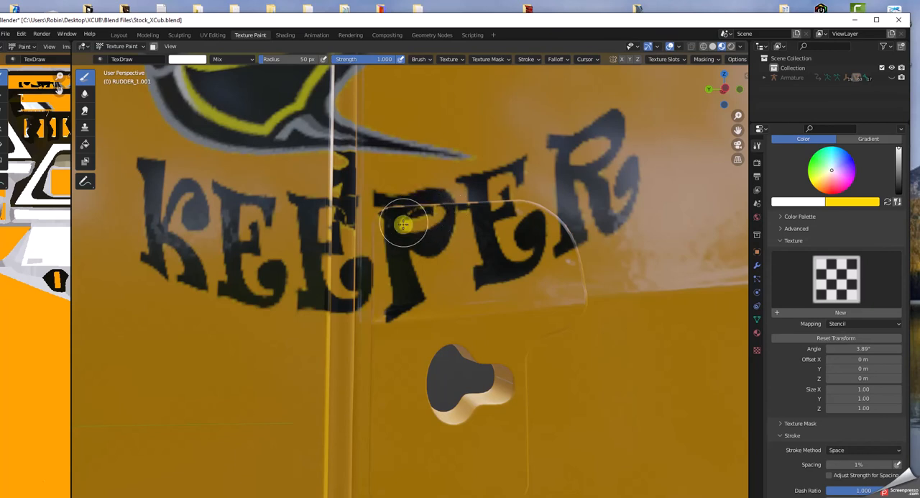
scroll(516, 259, "down", 4)
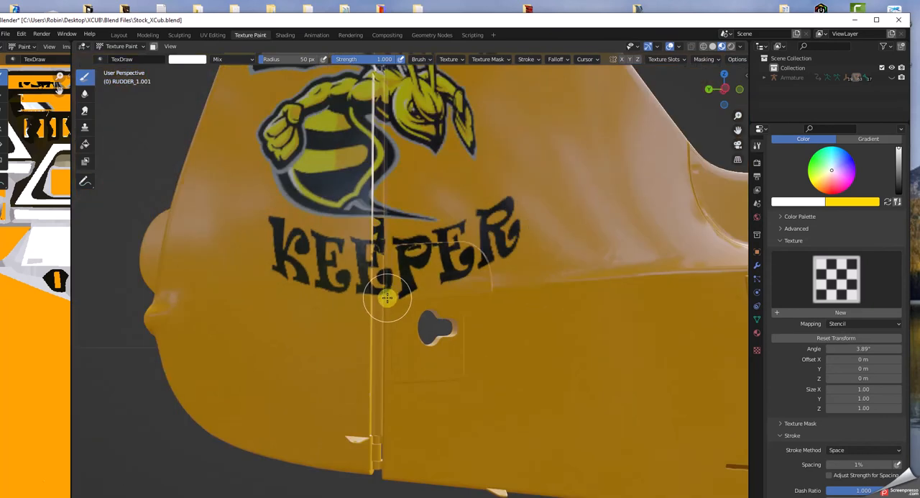
scroll(387, 297, "down", 3)
scroll(386, 306, "down", 2)
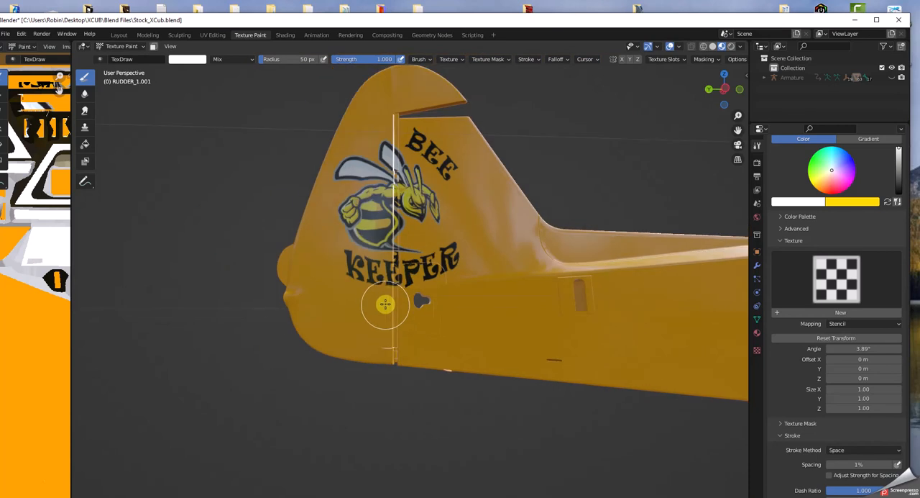
scroll(386, 296, "up", 2)
middle_click_drag(386, 284, 594, 296)
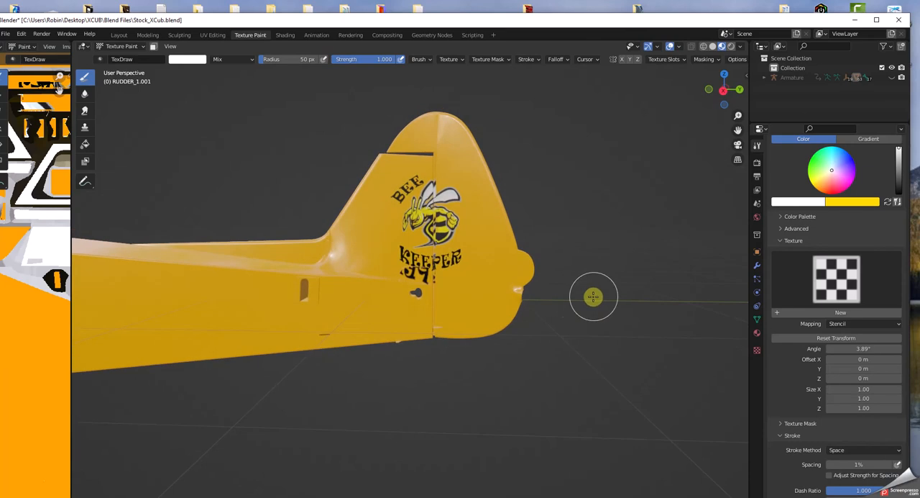
Step: Review the tail and fuselage logos together from the side and center the view on the fuselage logo
scroll(253, 362, "down", 3)
scroll(208, 380, "down", 2)
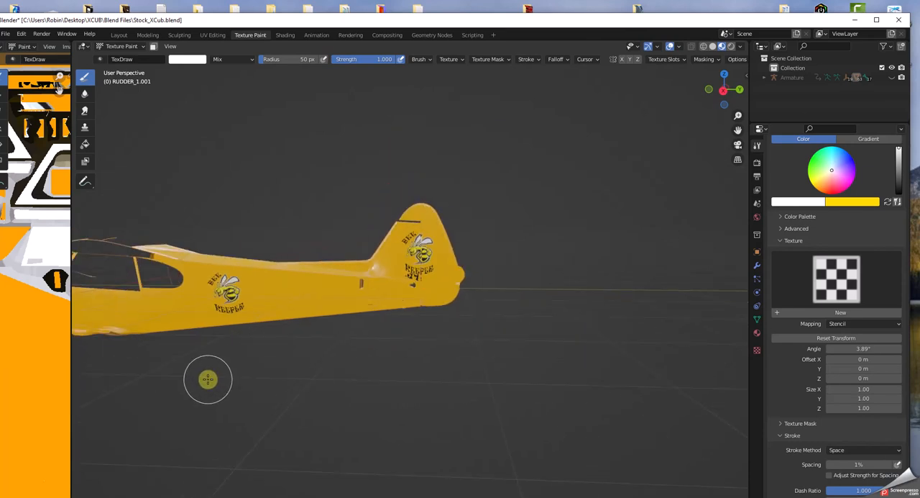
mouse_move(208, 379)
middle_mouse_down()
mouse_move(249, 380)
mouse_move(207, 367)
middle_mouse_up()
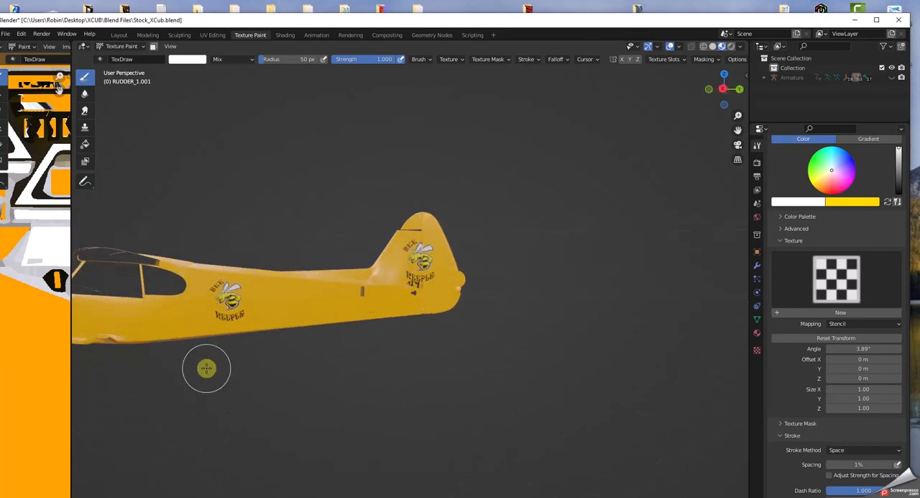
scroll(210, 364, "up", 3)
scroll(223, 312, "up", 1)
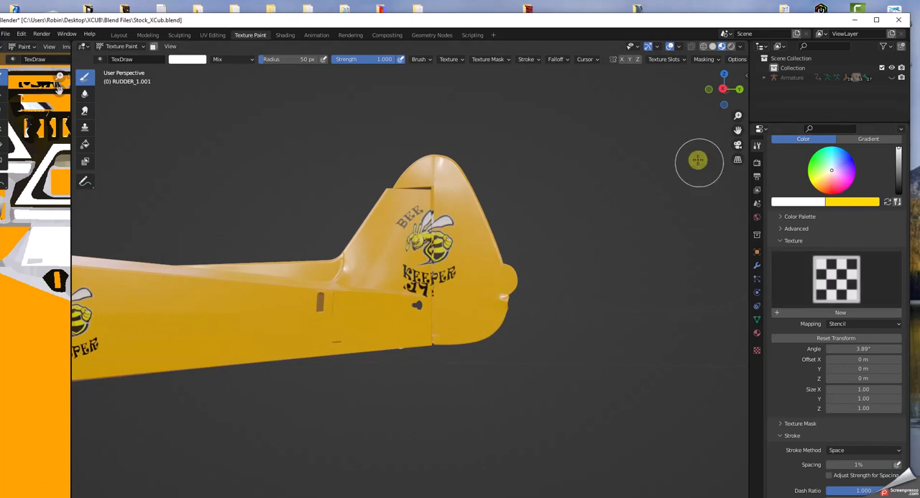
left_click_drag(738, 130, 616, 206)
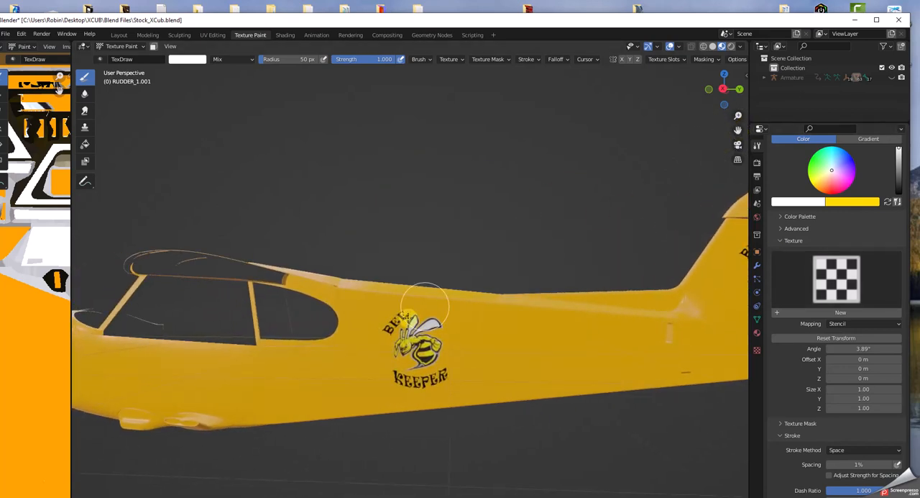
Step: Examine the fuselage logo up close, then compare its size and placement with the tail logo on the whole painted side
scroll(401, 425, "up", 1)
scroll(424, 431, "up", 1)
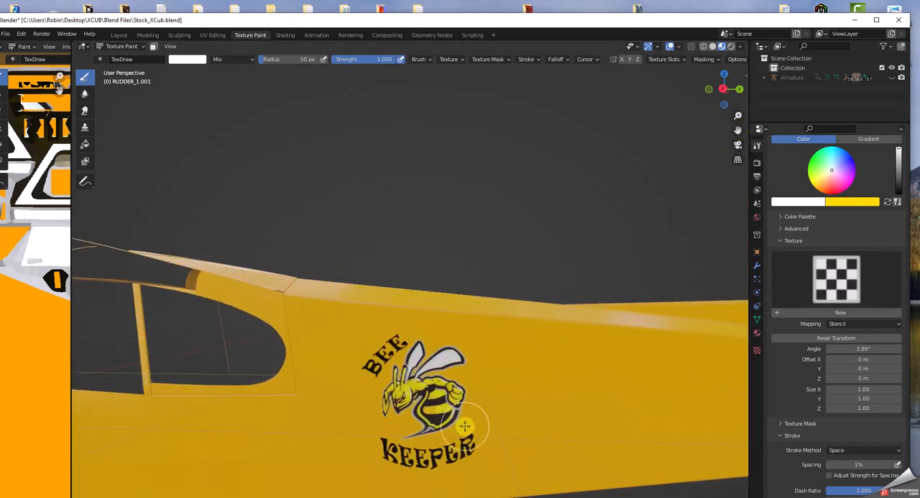
scroll(465, 426, "up", 1)
scroll(465, 426, "up", 1)
middle_click_drag(466, 427, 464, 428)
scroll(464, 427, "down", 3)
scroll(464, 428, "down", 1)
scroll(464, 427, "down", 2)
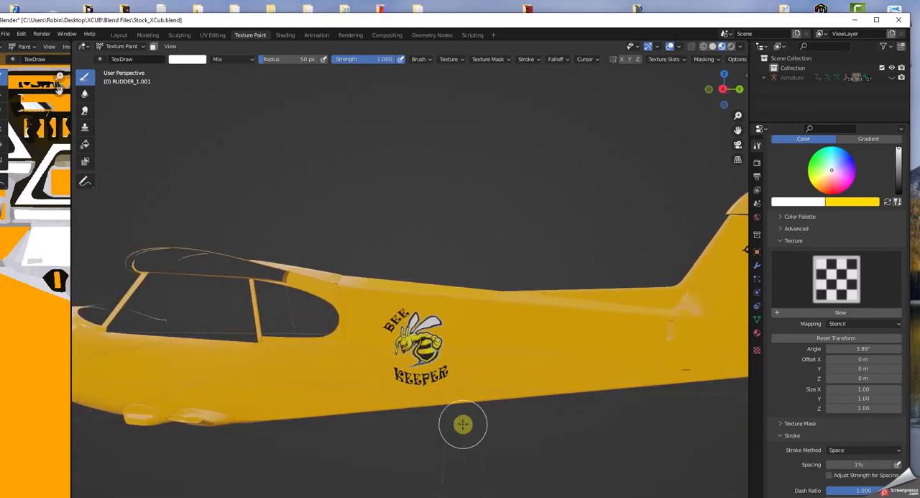
scroll(463, 428, "down", 2)
scroll(463, 428, "down", 3)
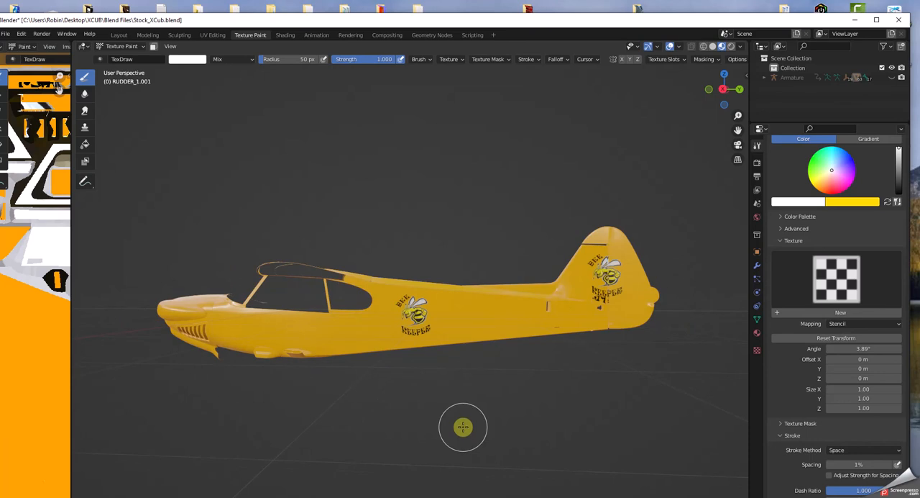
scroll(464, 425, "down", 1)
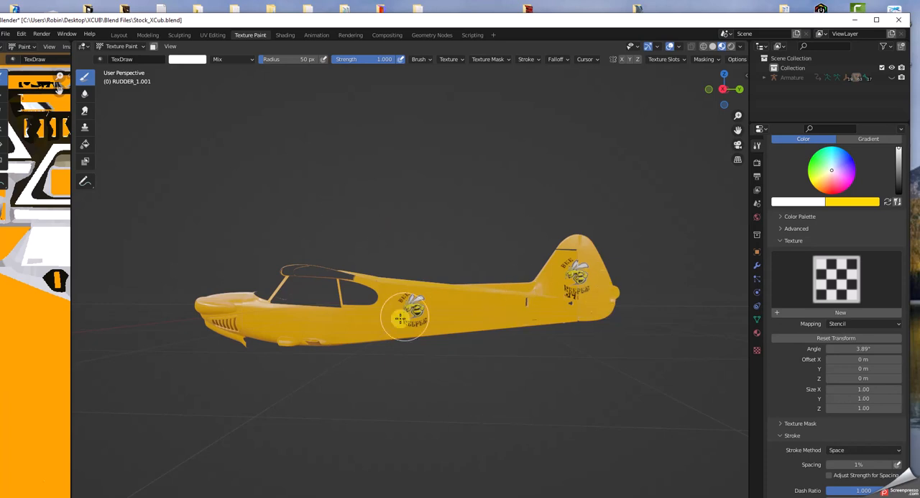
scroll(295, 369, "down", 1)
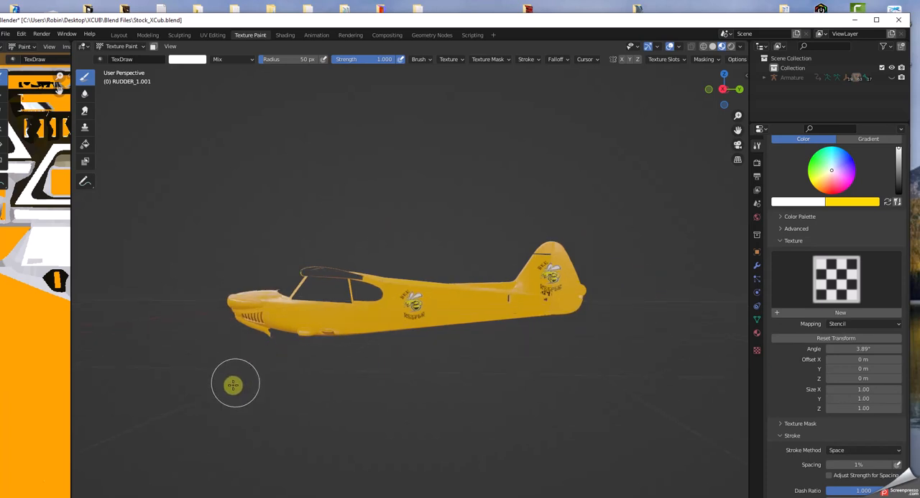
Step: Switch to the Layout workspace and unhide all hidden aircraft parts so the complete airplane is shown
left_click(120, 35)
scroll(330, 304, "down", 6)
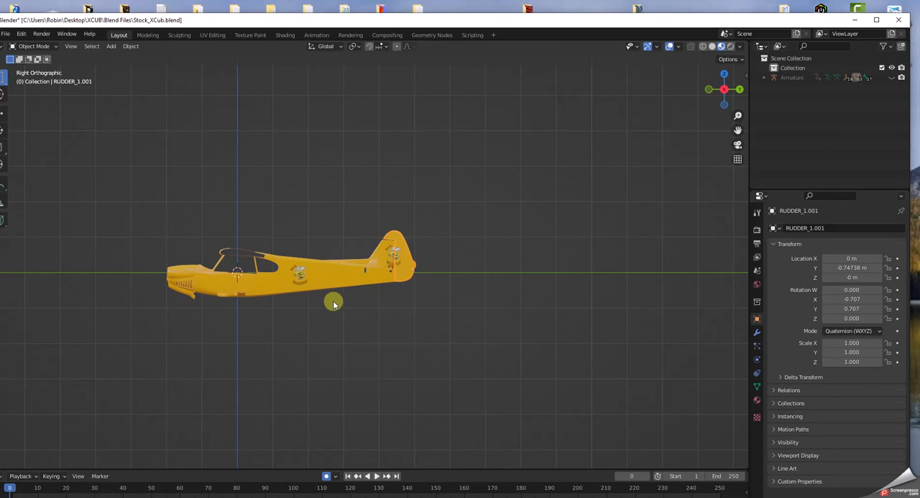
key("alt+h")
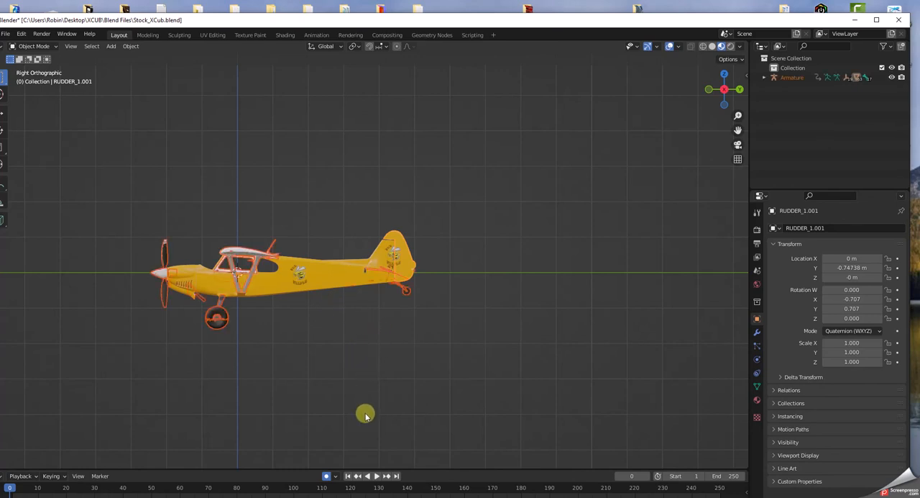
scroll(377, 391, "up", 5)
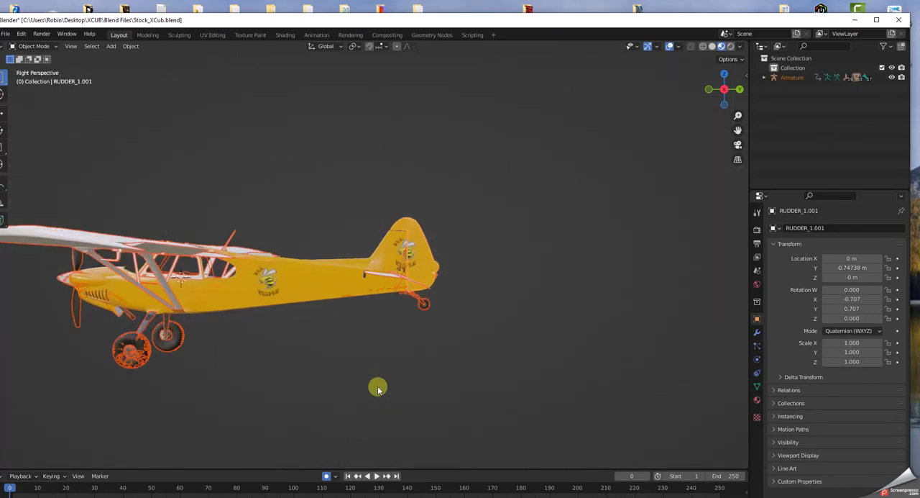
mouse_move(378, 387)
middle_mouse_down()
mouse_move(417, 399)
mouse_move(468, 438)
mouse_move(456, 378)
mouse_move(404, 370)
mouse_move(407, 384)
mouse_move(455, 378)
mouse_move(396, 384)
middle_mouse_up()
scroll(396, 384, "down", 5)
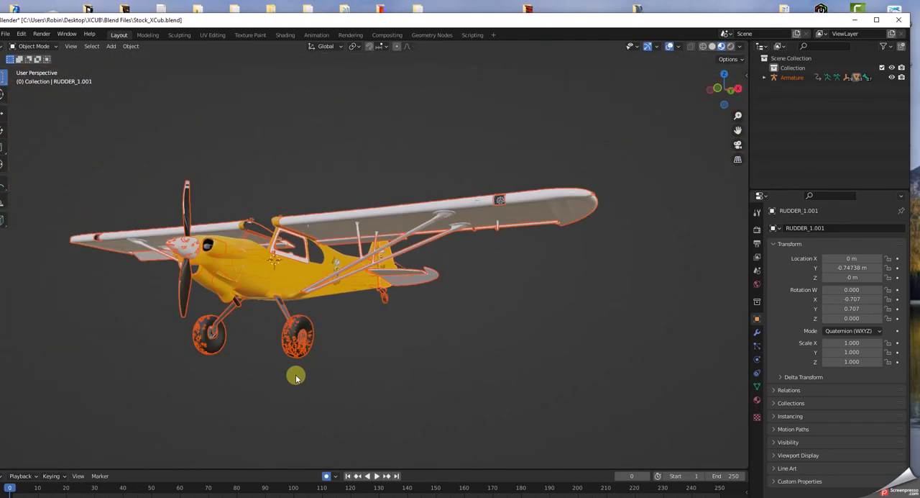
Step: Examine the unpainted wings, struts and doors around both sides of the complete aircraft
scroll(293, 374, "up", 4)
middle_click_drag(304, 413, 282, 420)
scroll(282, 420, "up", 4)
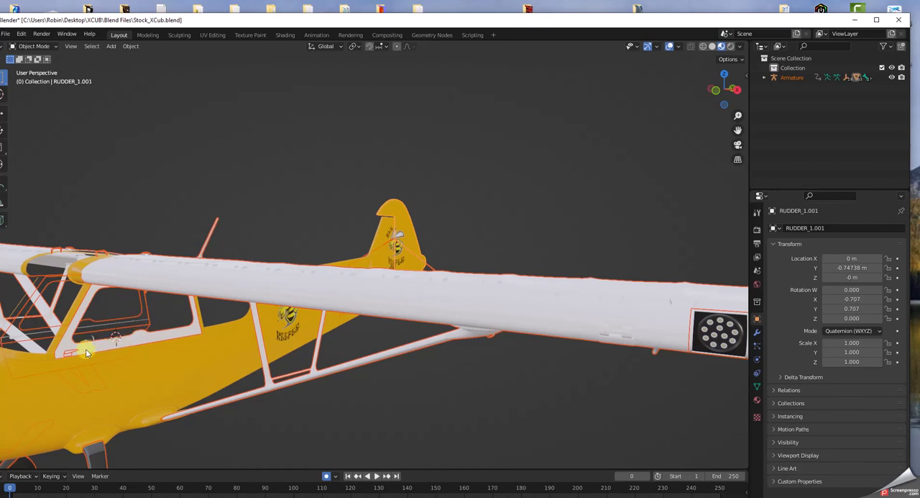
scroll(108, 350, "up", 2)
scroll(110, 350, "down", 2)
middle_click_drag(151, 347, 242, 331)
middle_click_drag(469, 308, 690, 280)
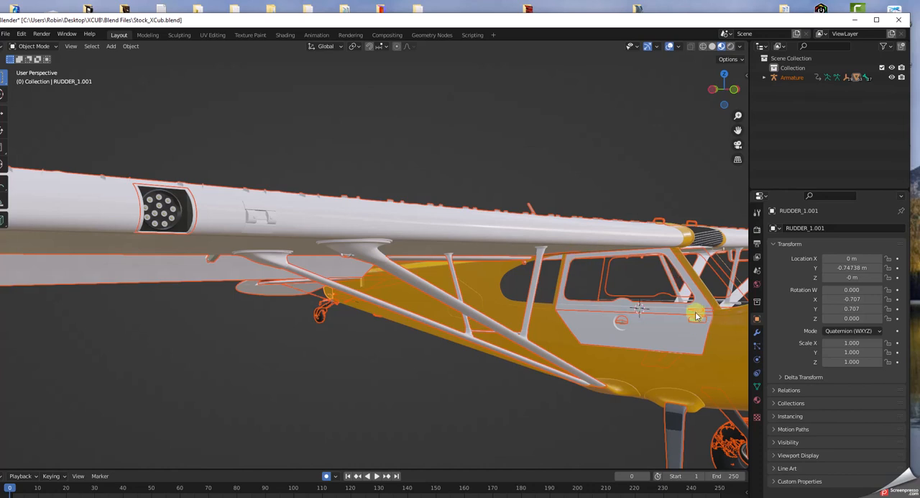
scroll(651, 338, "up", 3)
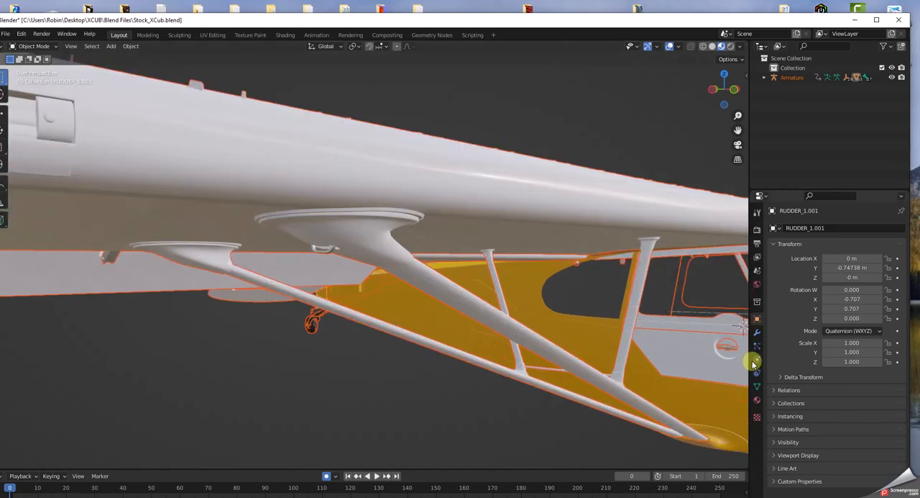
left_click_drag(740, 129, 737, 142)
middle_click_drag(520, 355, 554, 353)
scroll(584, 363, "up", 2)
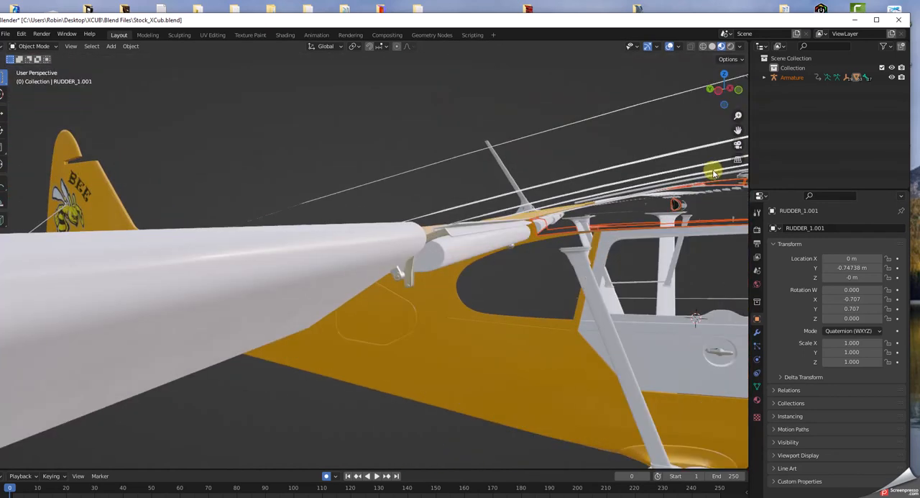
left_click_drag(737, 125, 713, 135)
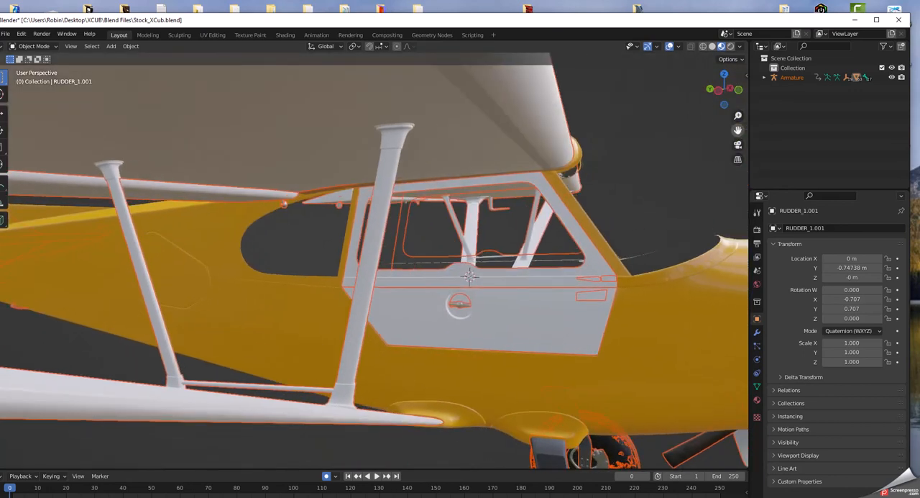
Step: Select the right door and examine its surface and recessed handle up close
left_click(466, 327)
left_click(458, 305)
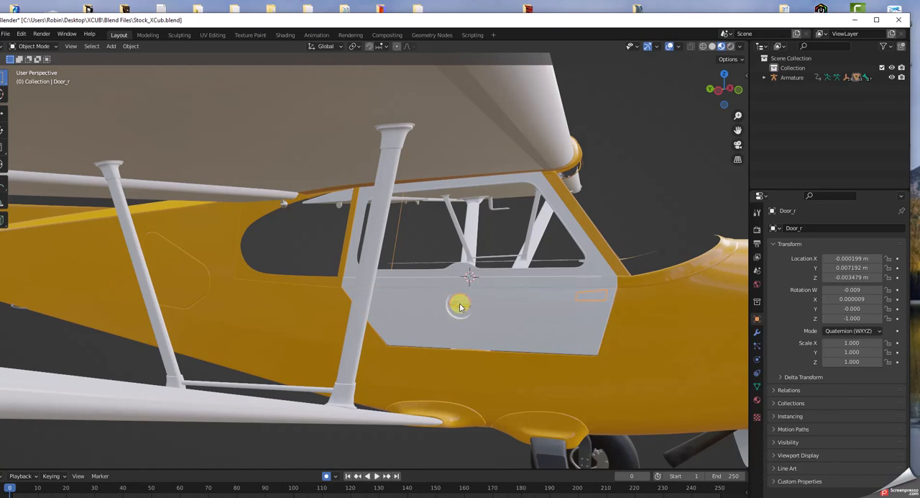
left_click(534, 335)
scroll(456, 305, "up", 3)
scroll(519, 326, "up", 2)
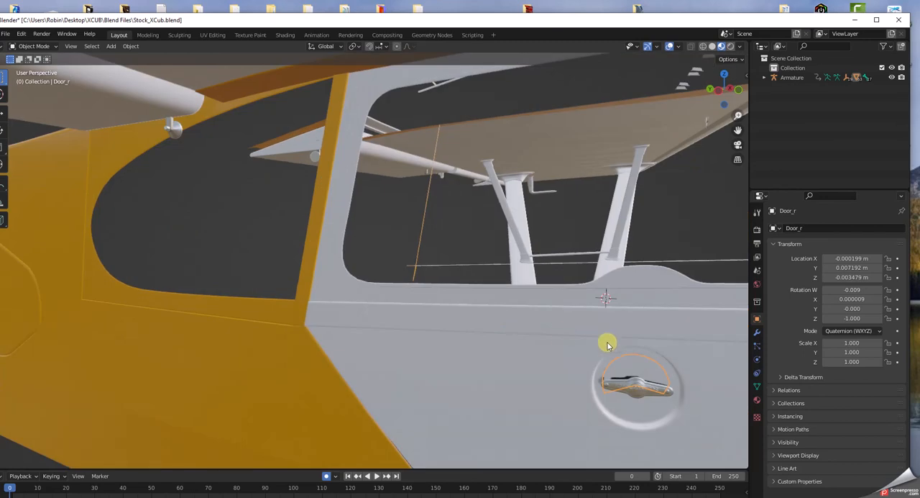
mouse_move(641, 378)
middle_mouse_down()
mouse_move(642, 387)
mouse_move(633, 364)
middle_mouse_up()
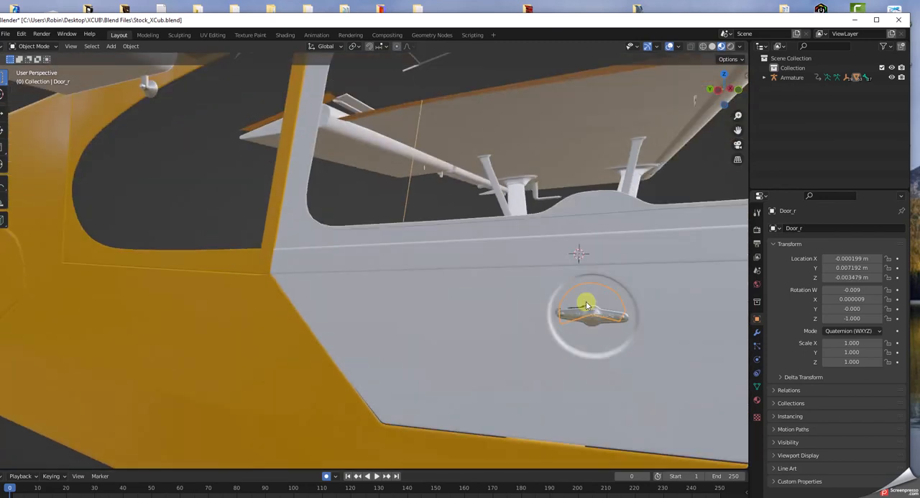
scroll(586, 305, "down", 5)
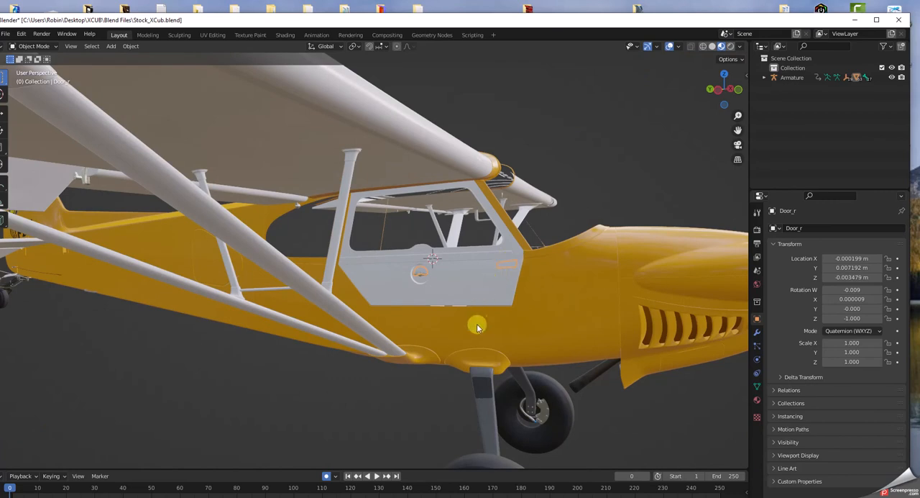
Step: Examine the fuselage underside and the unpainted right door against the yellow body from several angles
middle_click_drag(470, 334, 495, 307)
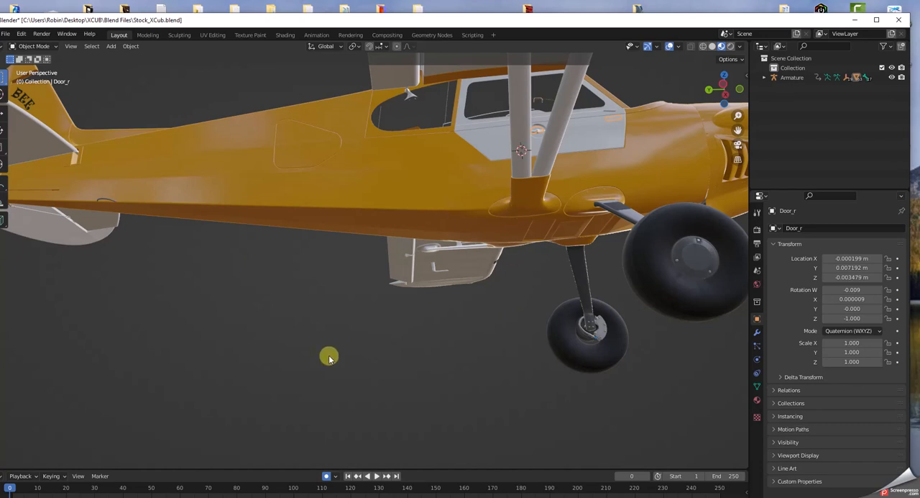
mouse_move(293, 361)
middle_mouse_down()
mouse_move(312, 361)
mouse_move(309, 374)
mouse_move(288, 352)
mouse_move(289, 365)
middle_mouse_up()
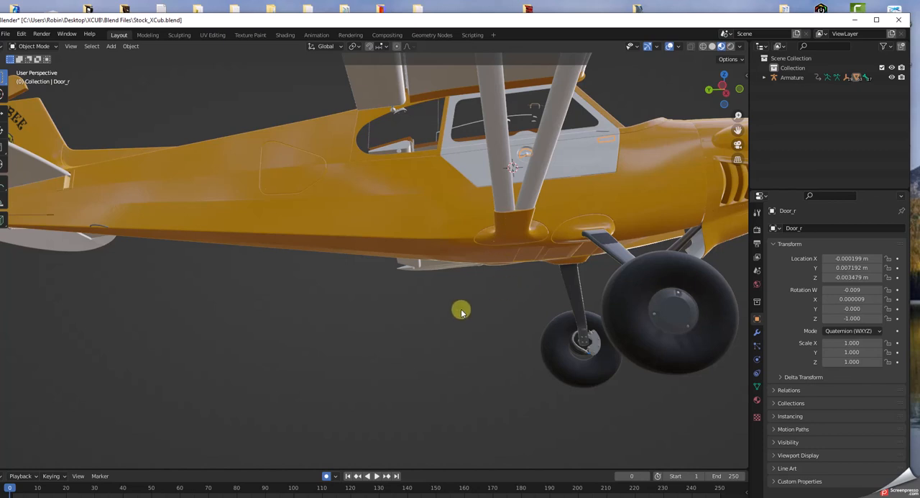
middle_click_drag(593, 188, 571, 211)
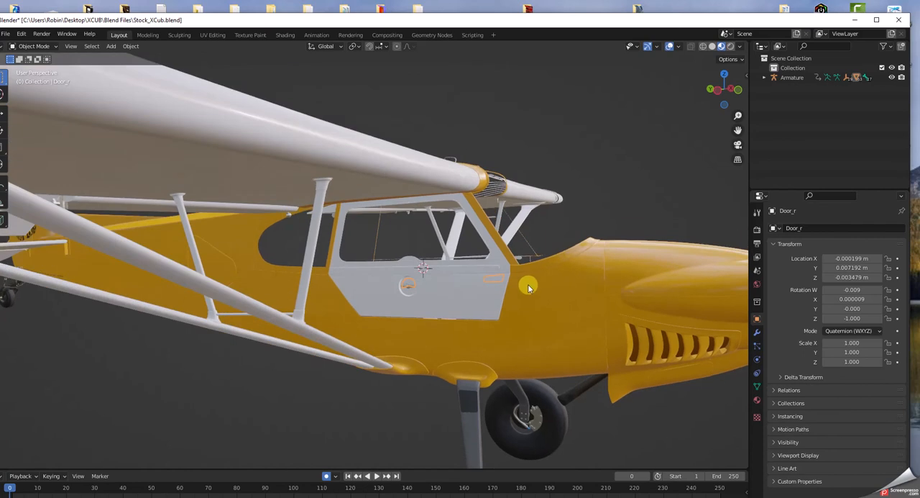
scroll(529, 284, "up", 2)
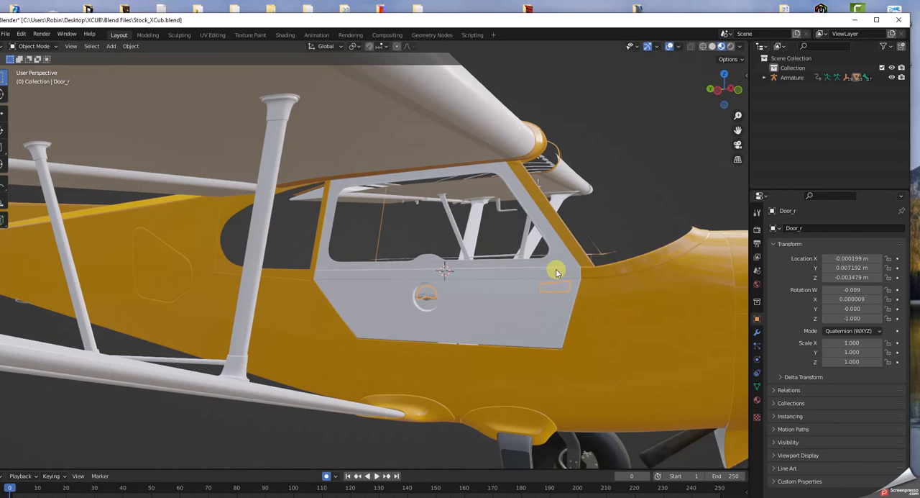
middle_click_drag(556, 270, 551, 271)
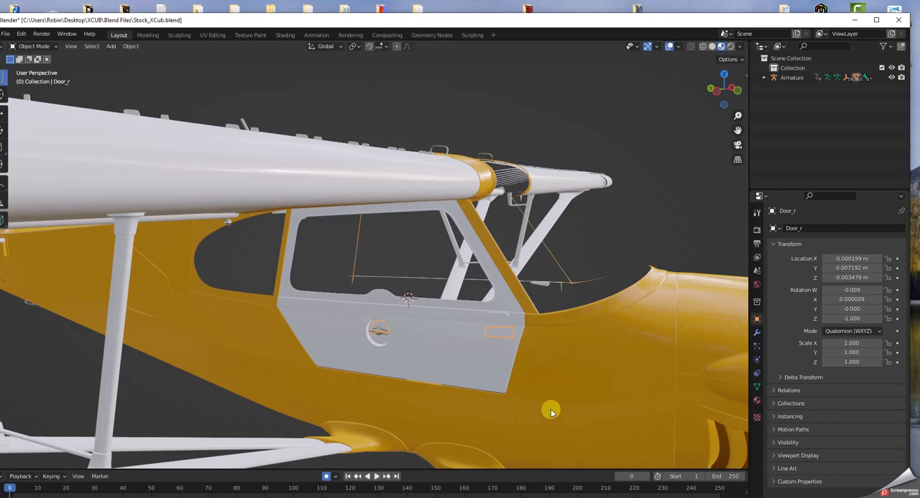
scroll(561, 422, "down", 6)
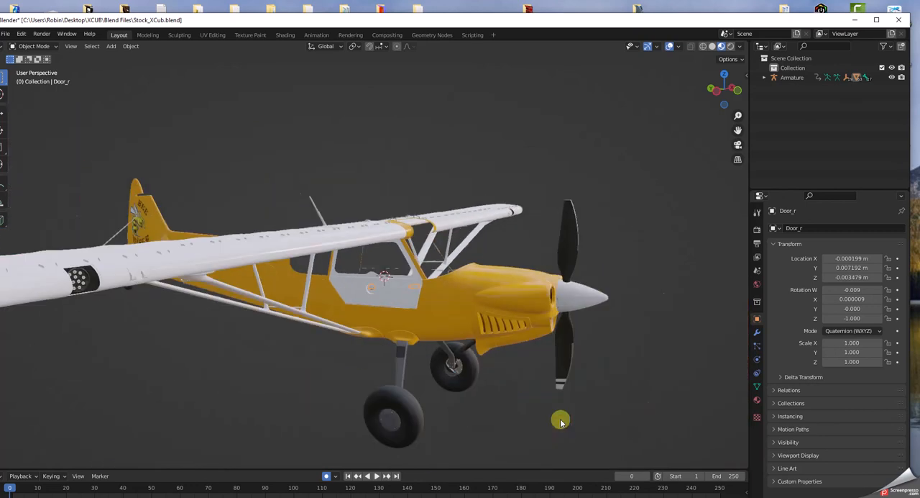
Step: Review the fuselage and tail logos on the complete aircraft from above, below the wing and the side
middle_click_drag(579, 410, 427, 390)
scroll(430, 389, "up", 4)
scroll(446, 377, "up", 2)
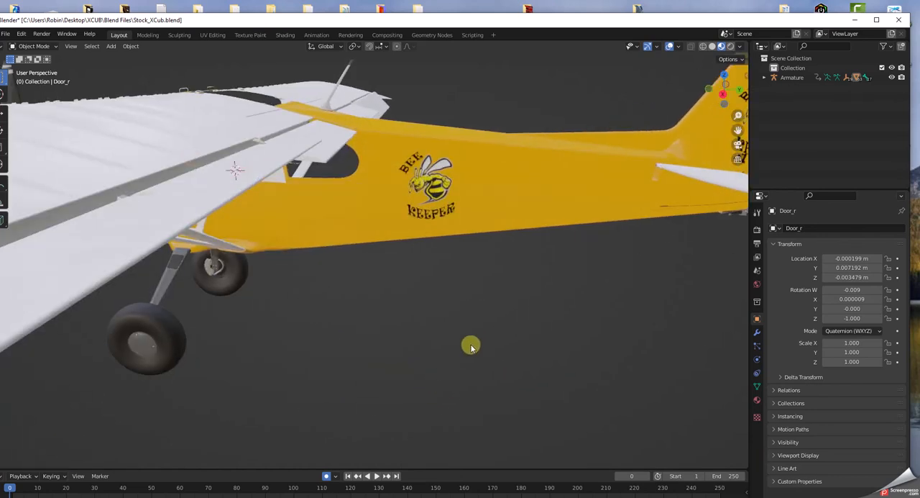
scroll(476, 323, "up", 2)
middle_click_drag(477, 322, 520, 343)
scroll(492, 327, "down", 5)
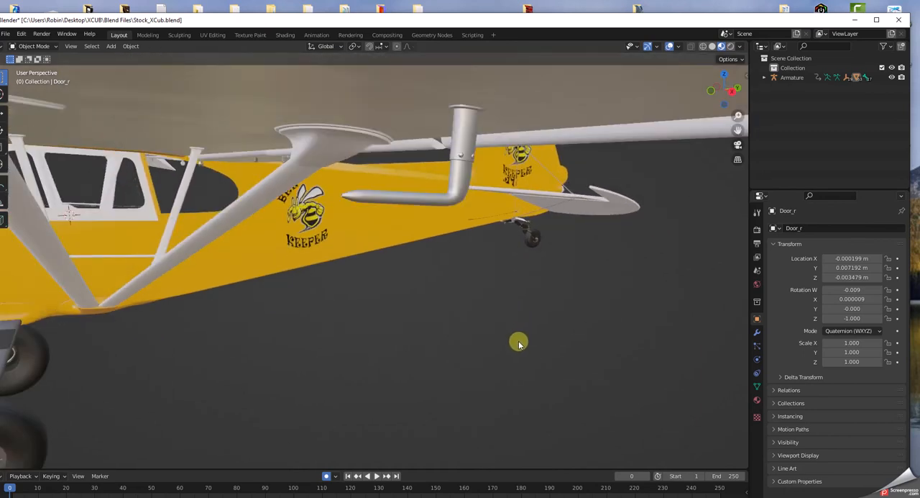
middle_click_drag(442, 353, 425, 346)
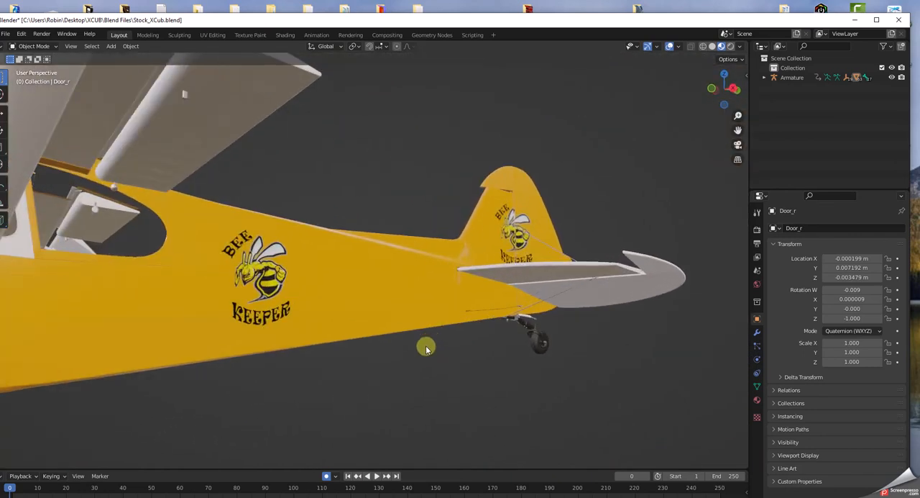